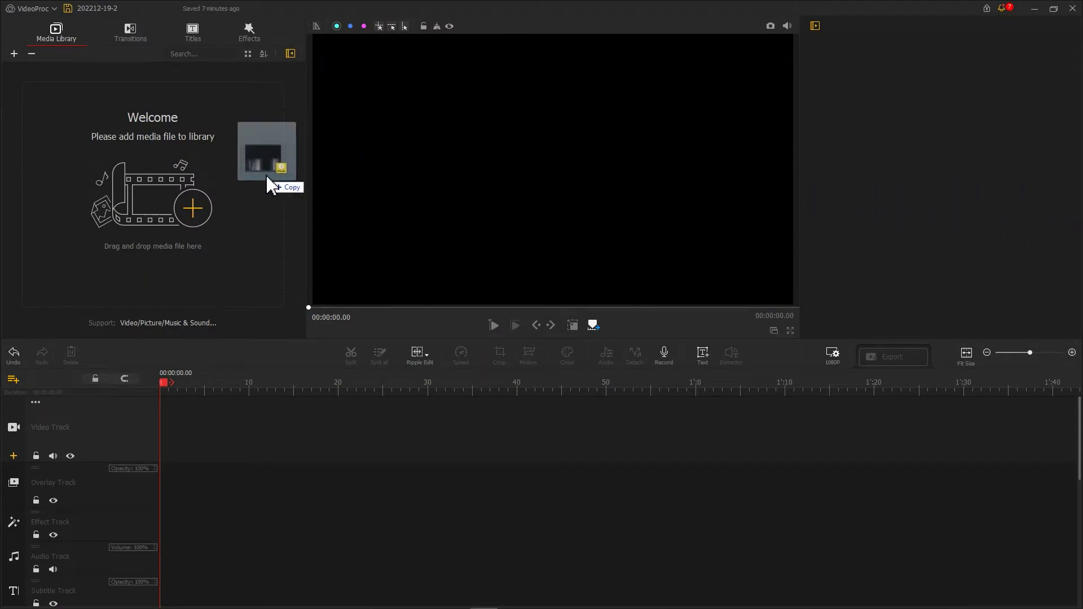
Import the water-splash video onto the video track and trim it to 00:00:06.16
drag(1082, 245, 265, 173)
drag(155, 108, 191, 393)
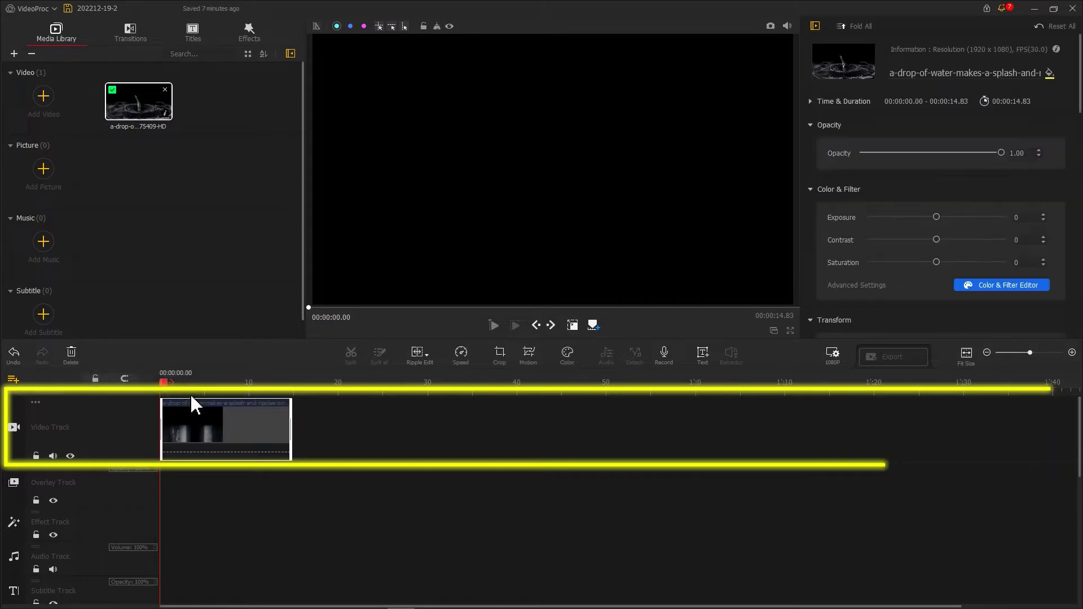
scroll(472, 394, up, 2)
scroll(473, 394, up, 2)
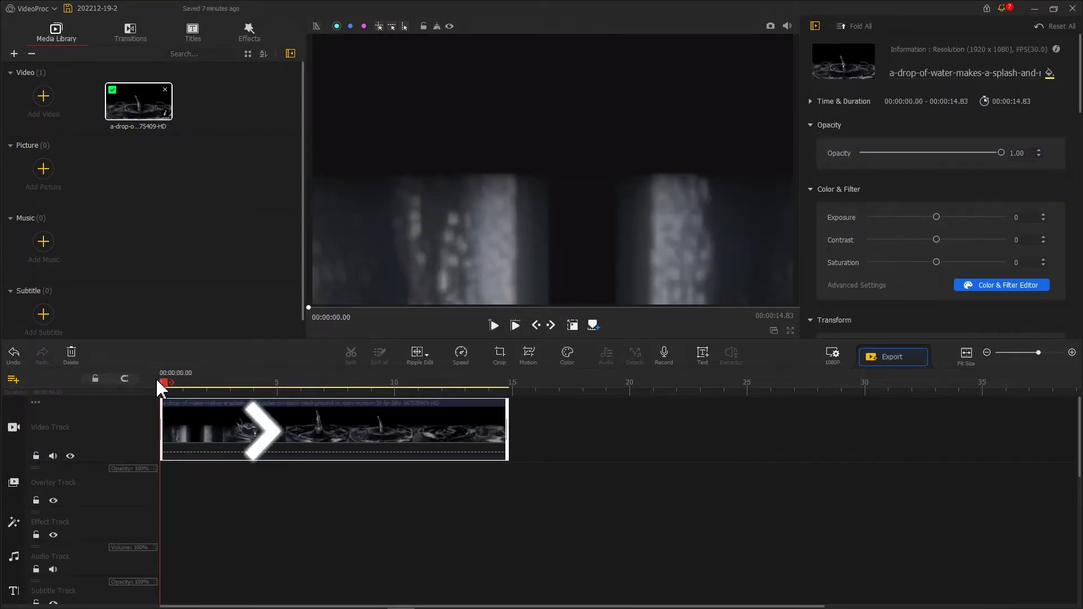
drag(165, 383, 309, 397)
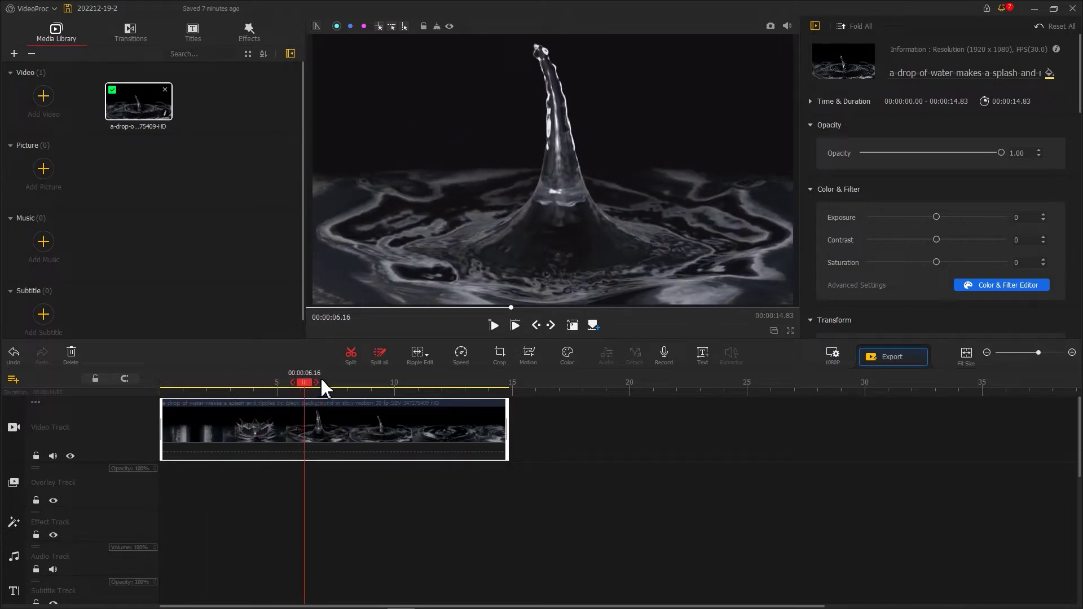
click(352, 365)
click(350, 357)
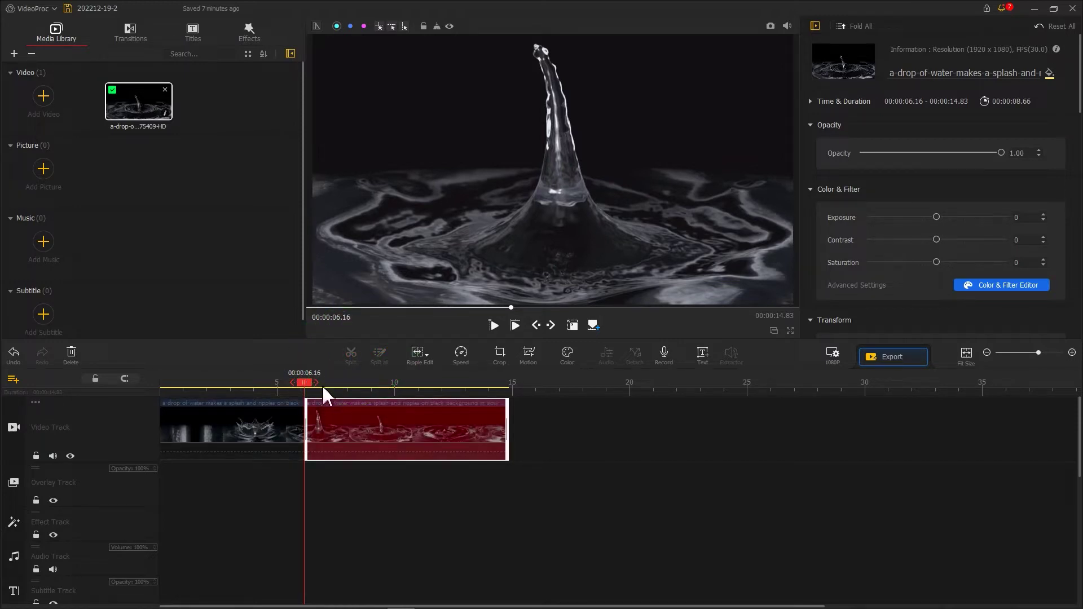
click(311, 423)
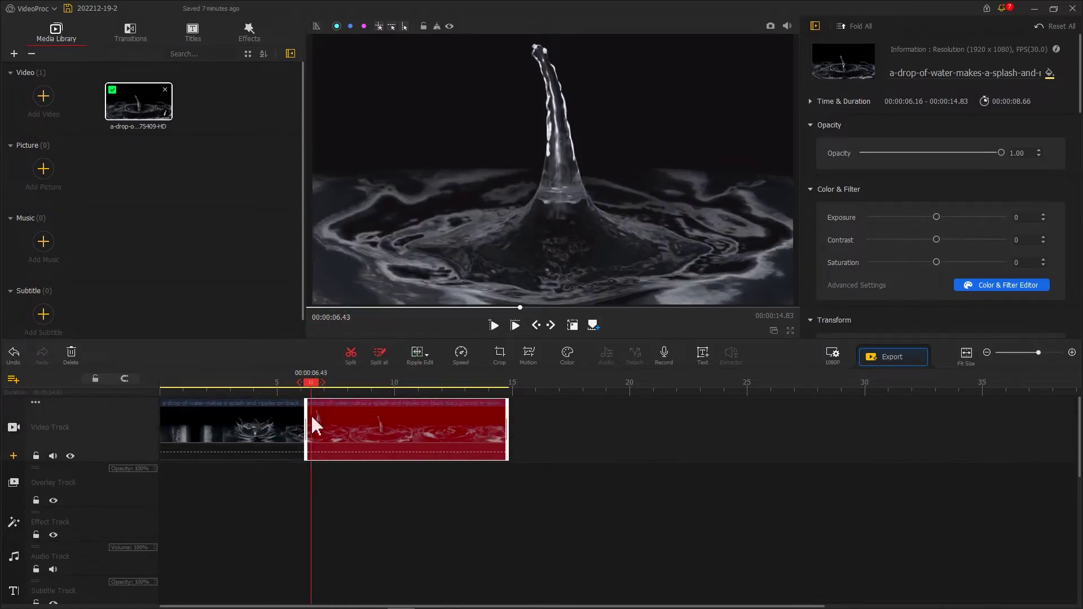
click(71, 356)
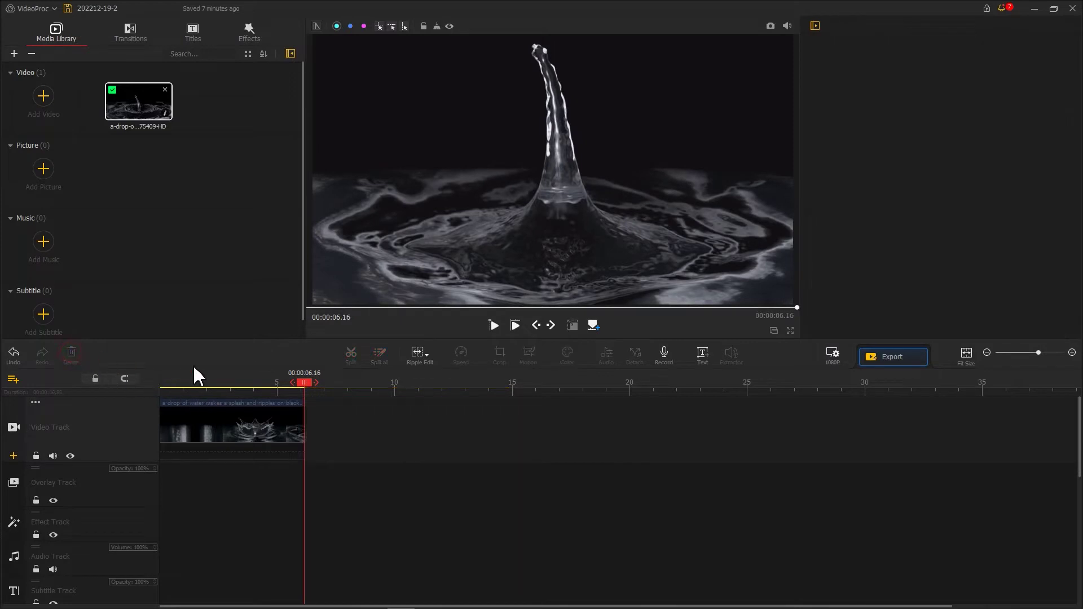
Copy the trimmed splash clip and paste a duplicate right after it
right_click(250, 407)
click(279, 559)
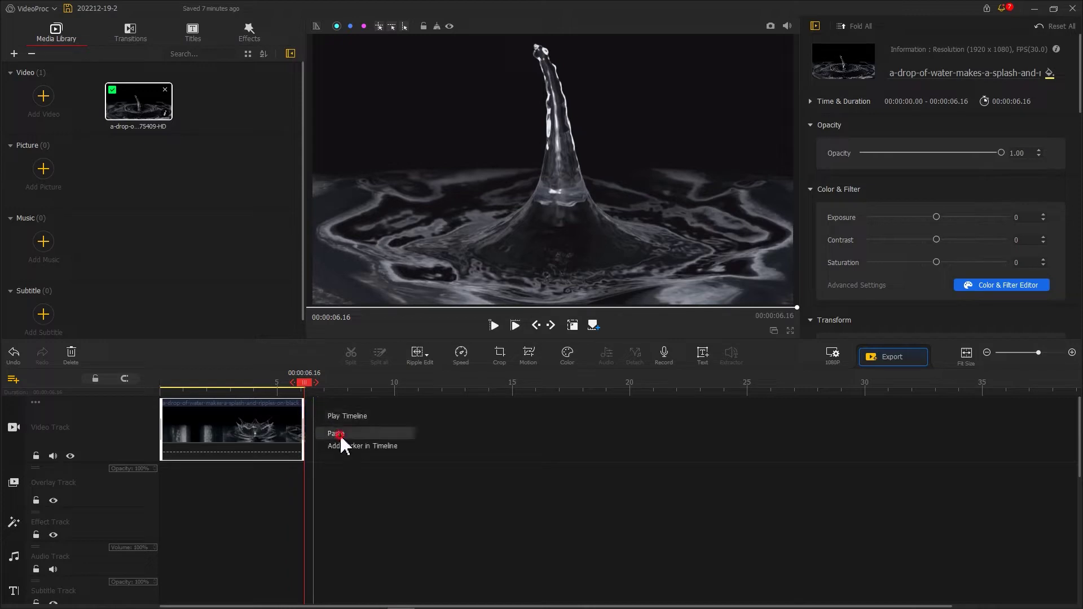
click(336, 433)
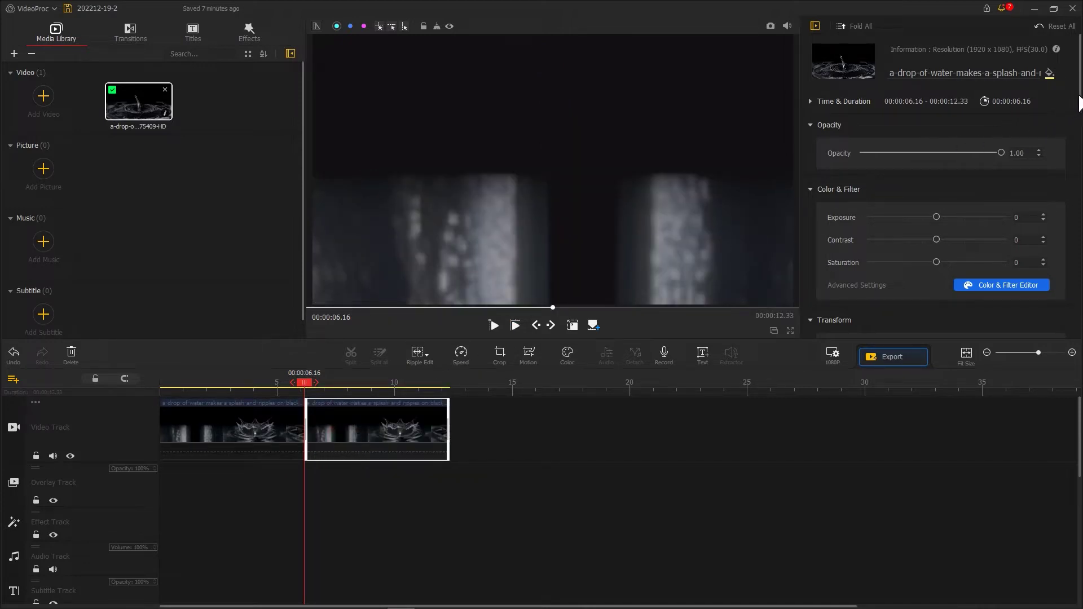
drag(1079, 99, 1078, 188)
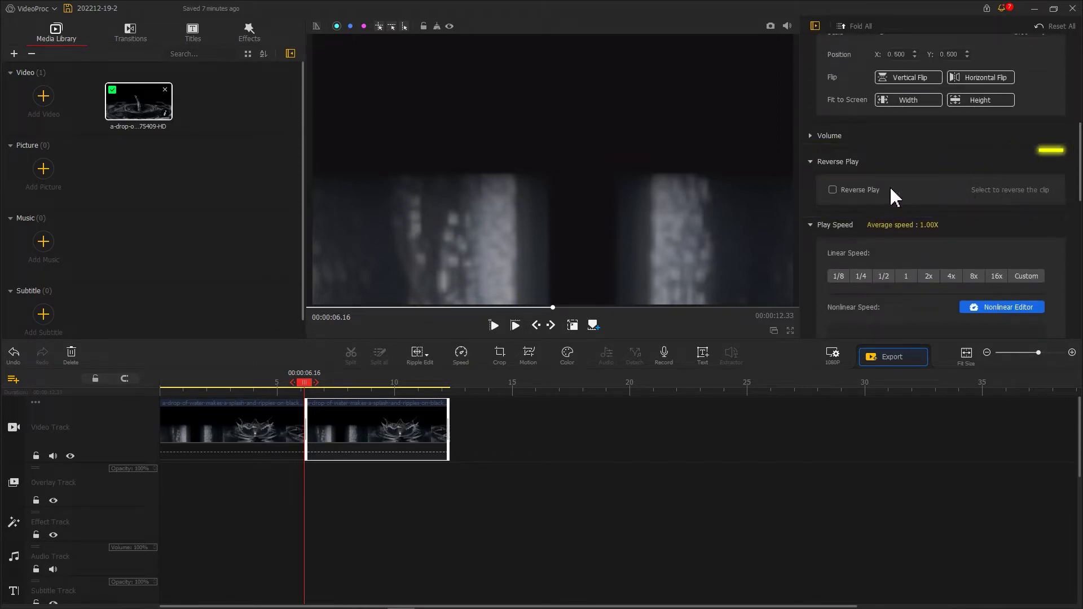
Reverse the pasted copy and time-stretch it to end at 09.30, about 1.97X
click(872, 188)
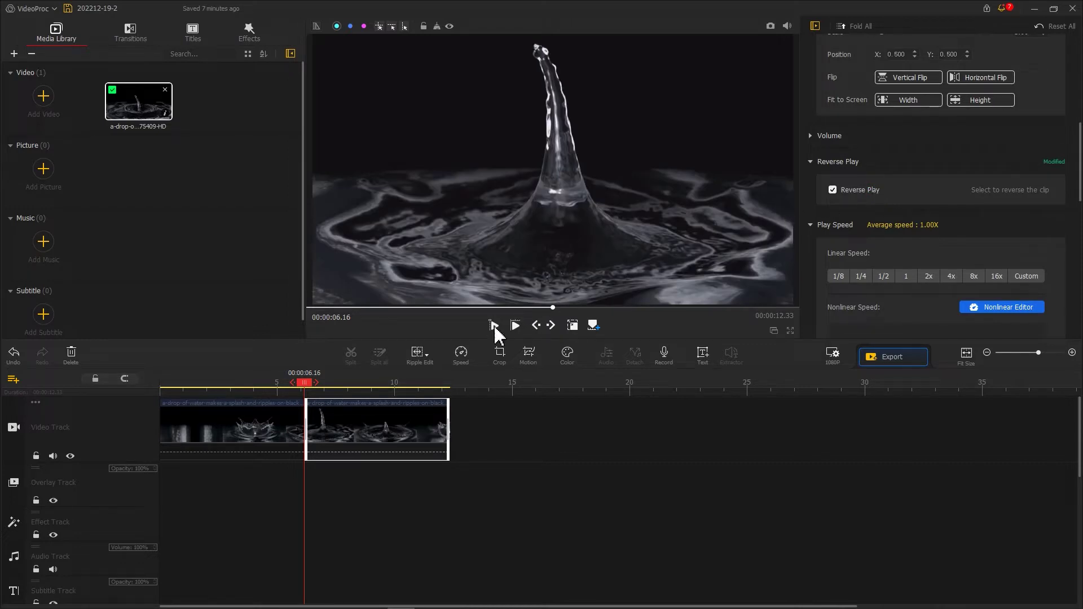
click(431, 362)
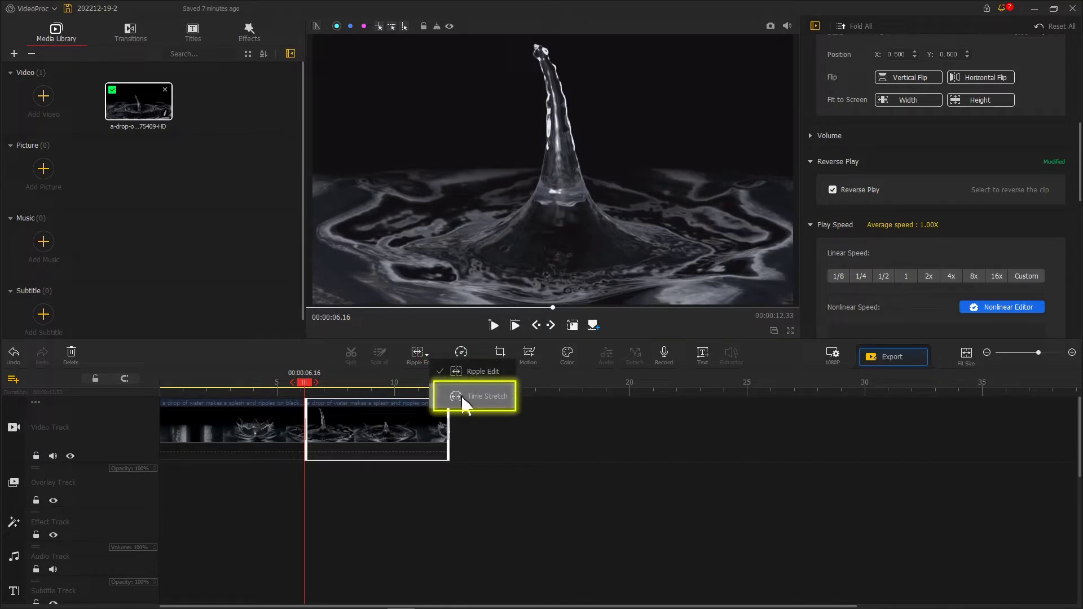
click(462, 397)
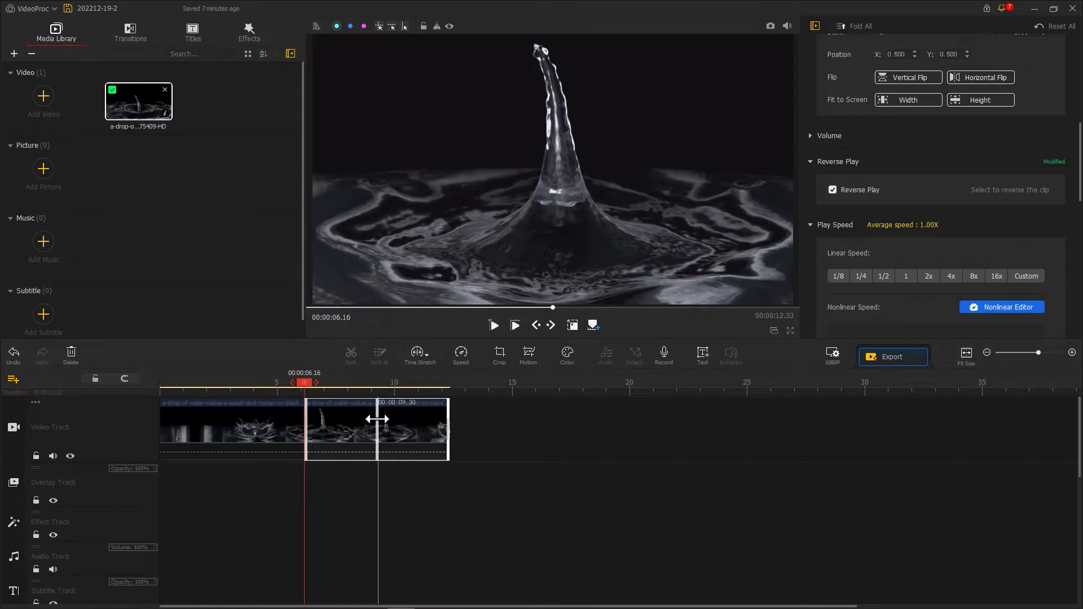
drag(377, 419, 377, 419)
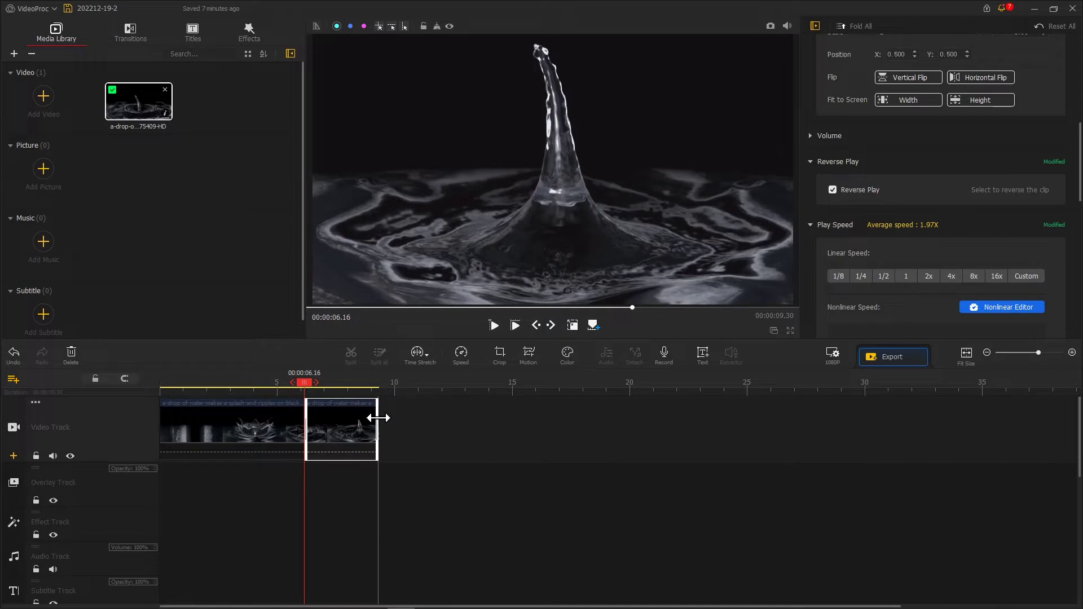
Ramp the first clip's speed from 2X through about 1.8X to below Original, averaging 1.67X
click(265, 428)
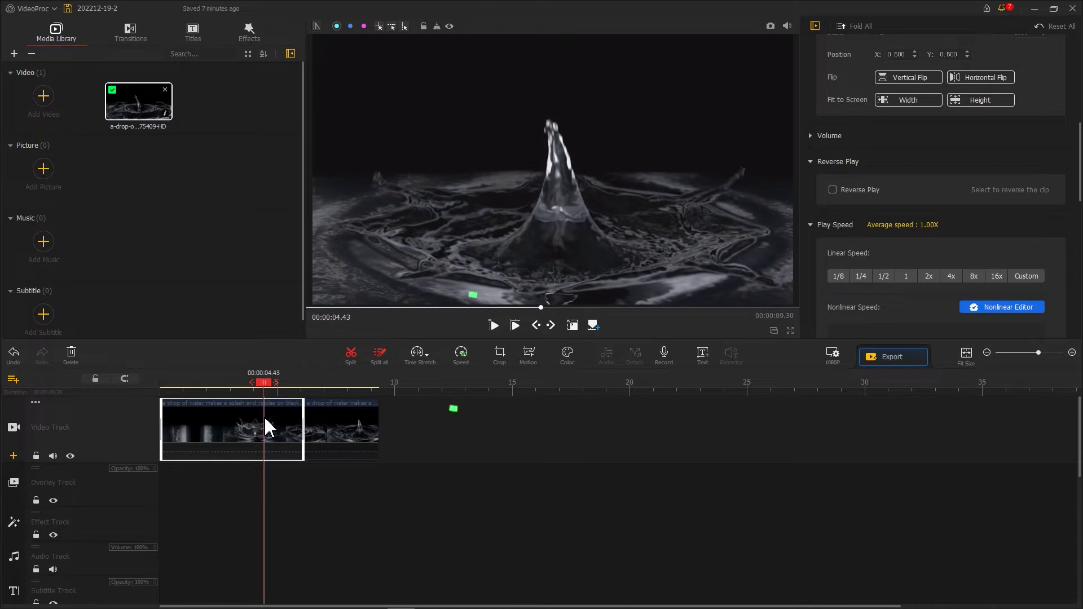
click(460, 356)
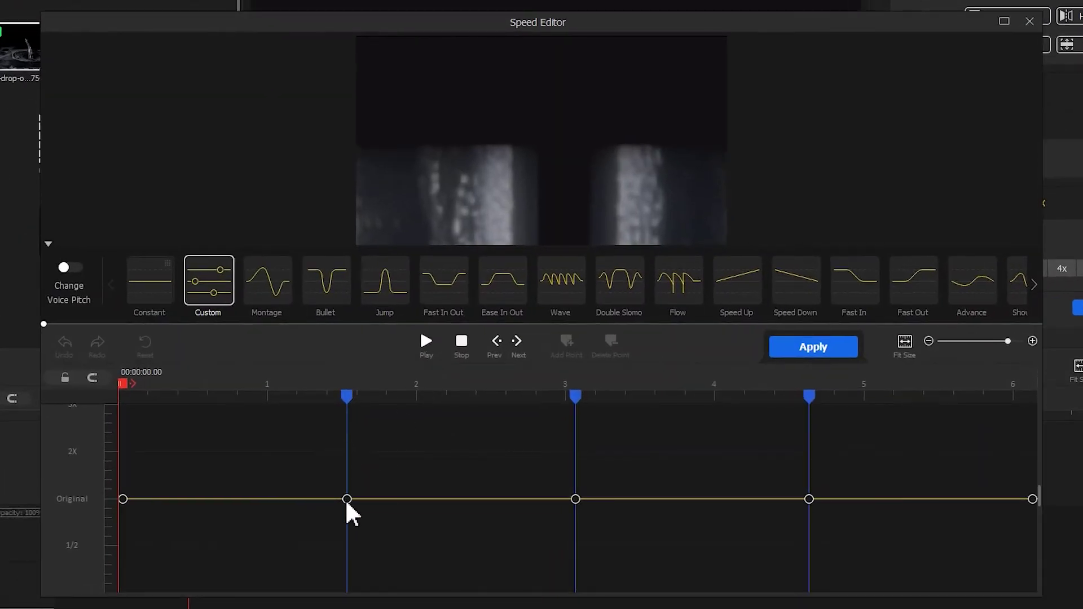
drag(347, 499, 346, 461)
drag(123, 499, 124, 464)
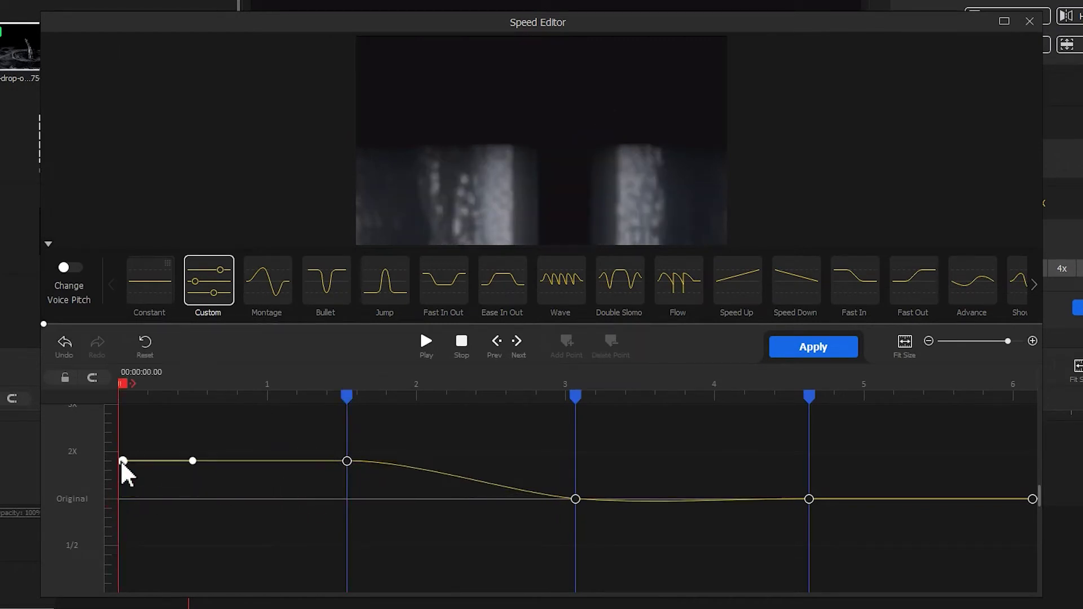
drag(575, 499, 575, 470)
drag(808, 500, 809, 523)
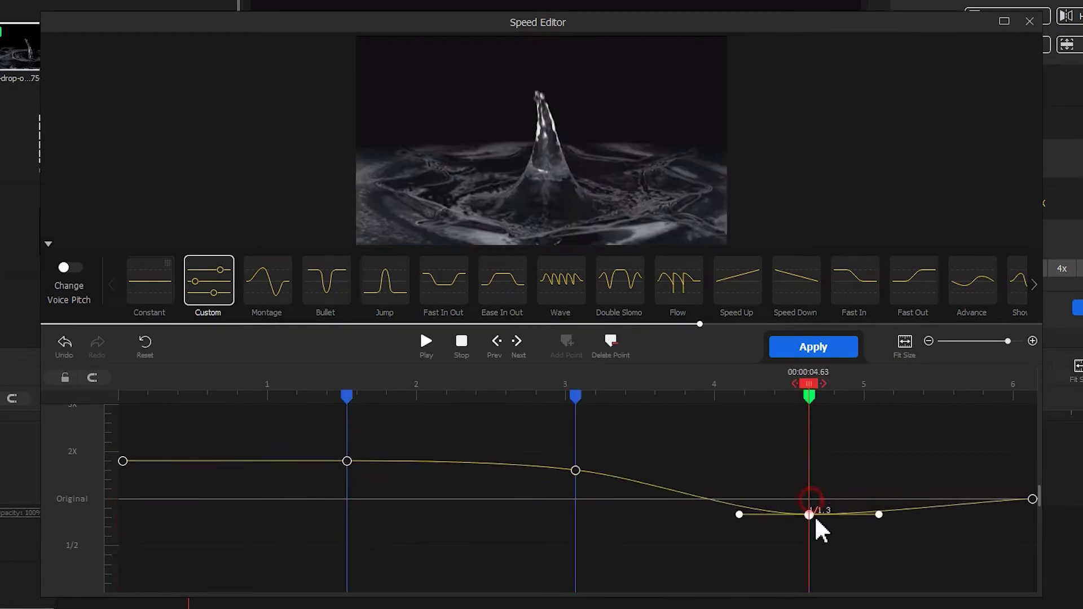
drag(878, 522, 879, 525)
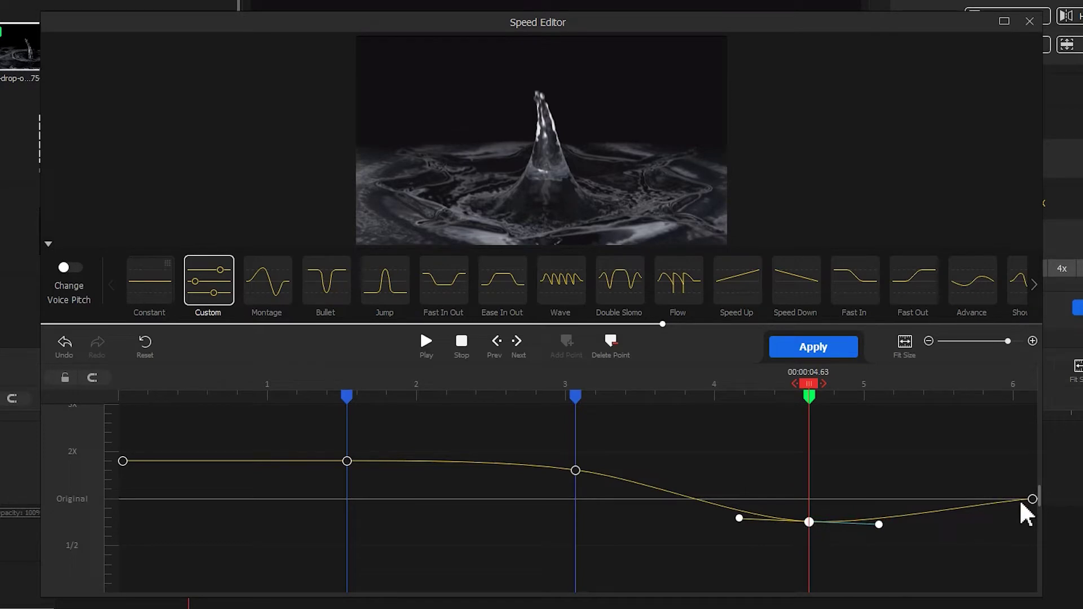
drag(1032, 500, 1032, 518)
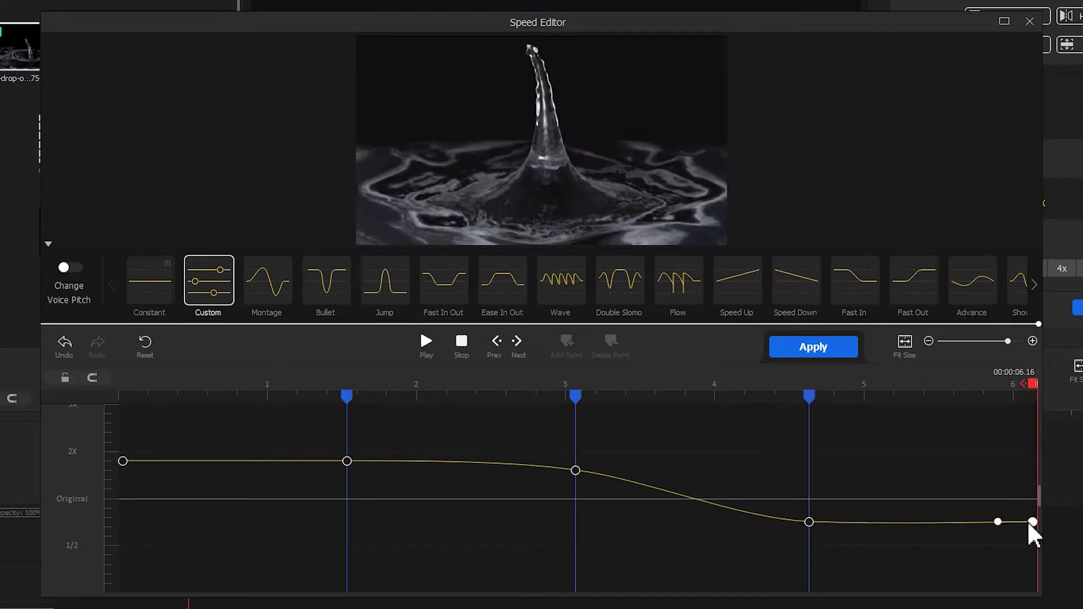
click(830, 351)
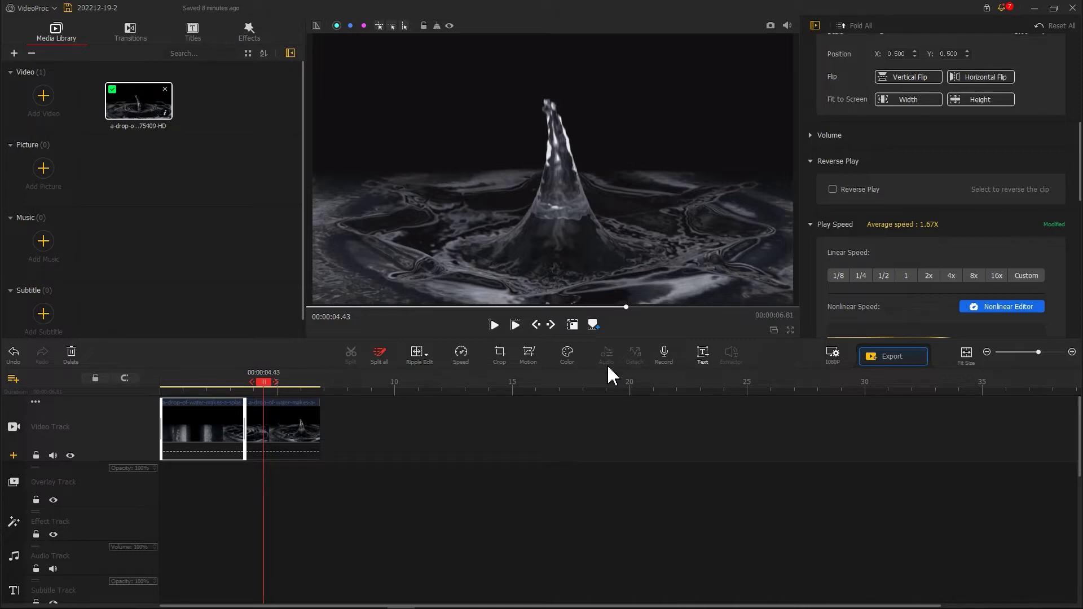
Add the Credit 1 'THE END' title to the overlay track at 9.23 s and snapshot the frame
drag(265, 389, 376, 390)
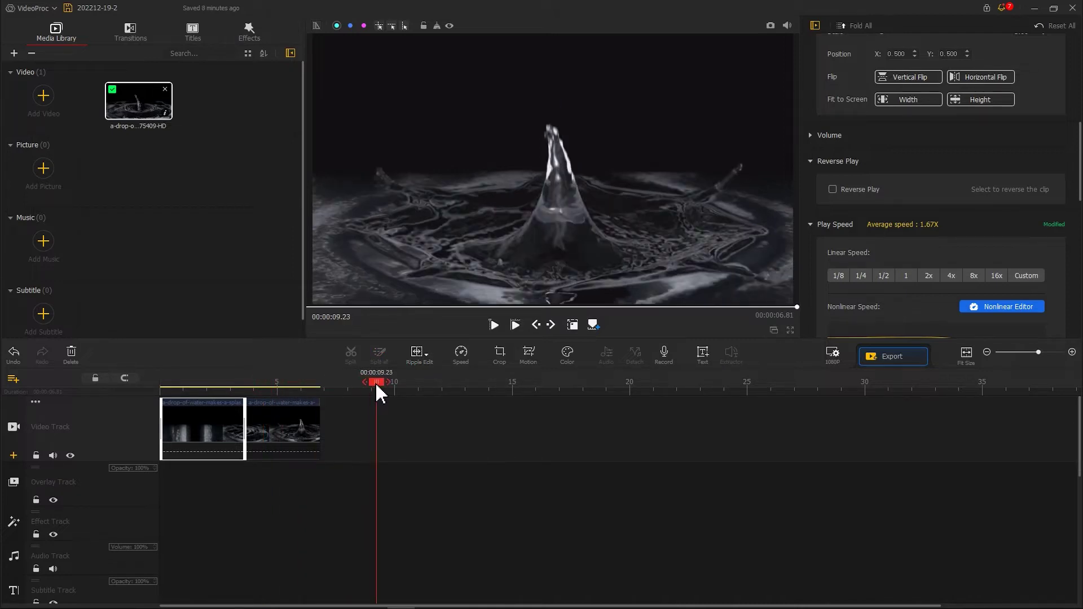
click(193, 30)
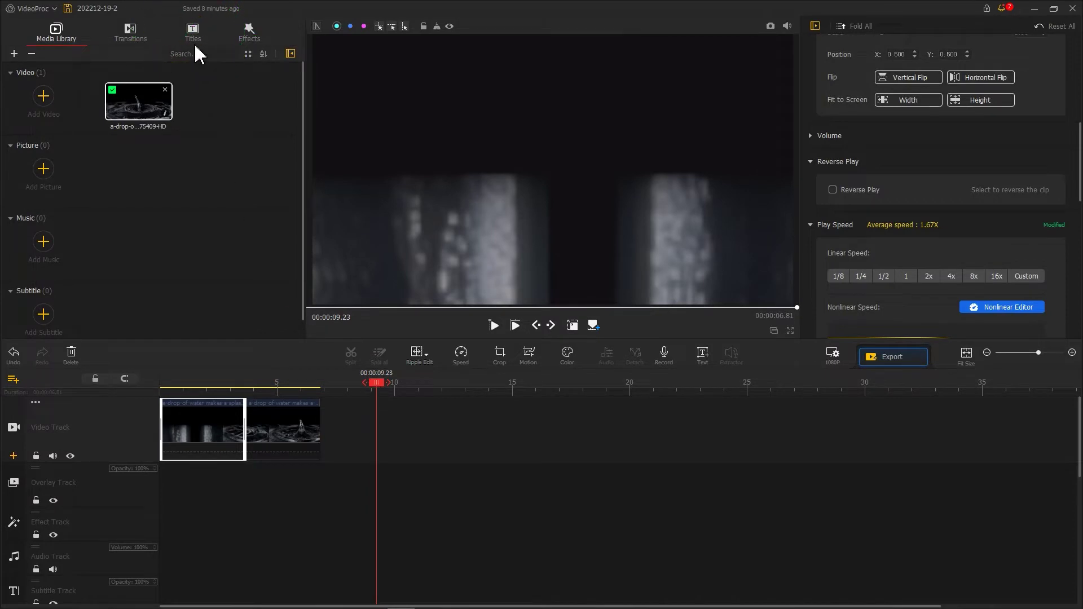
mouse_move(46, 127)
mouse_down()
mouse_move(400, 483)
mouse_move(392, 492)
mouse_up()
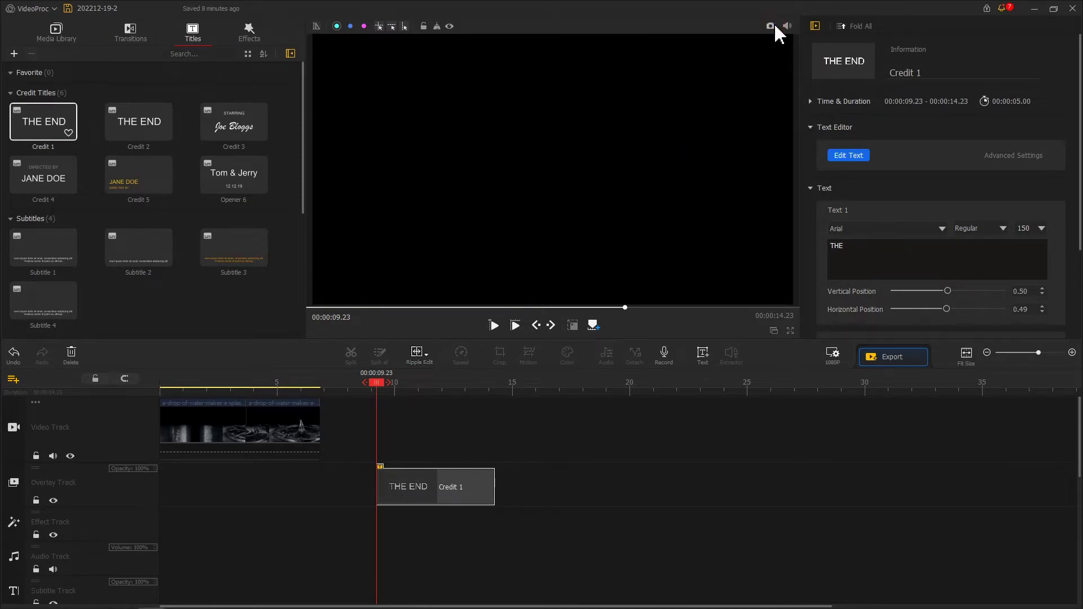
click(771, 26)
click(829, 100)
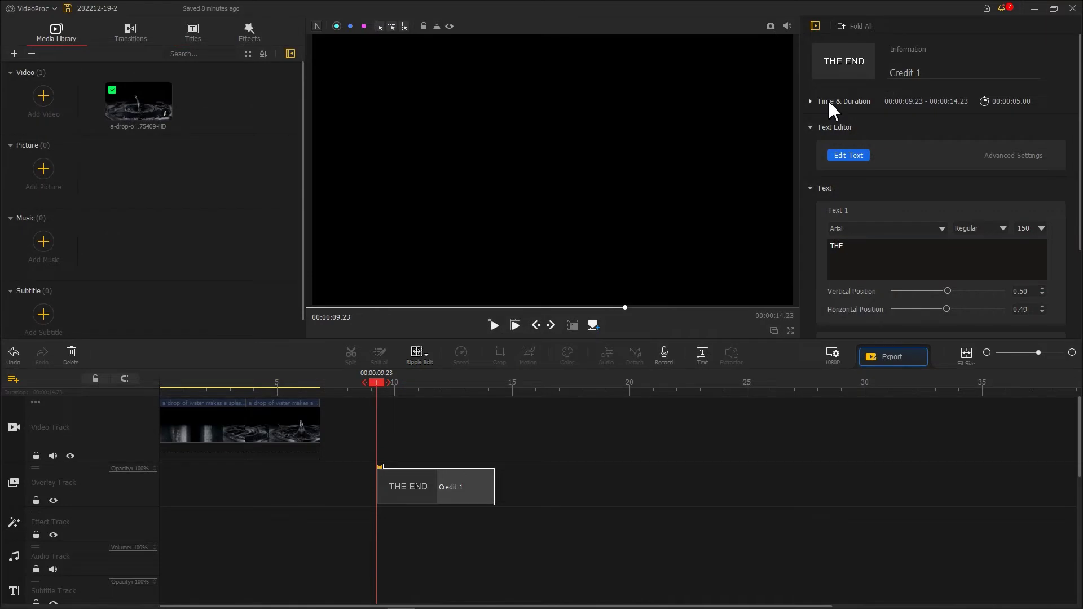
Set the project background to White and delete the THE END credit clip
click(833, 355)
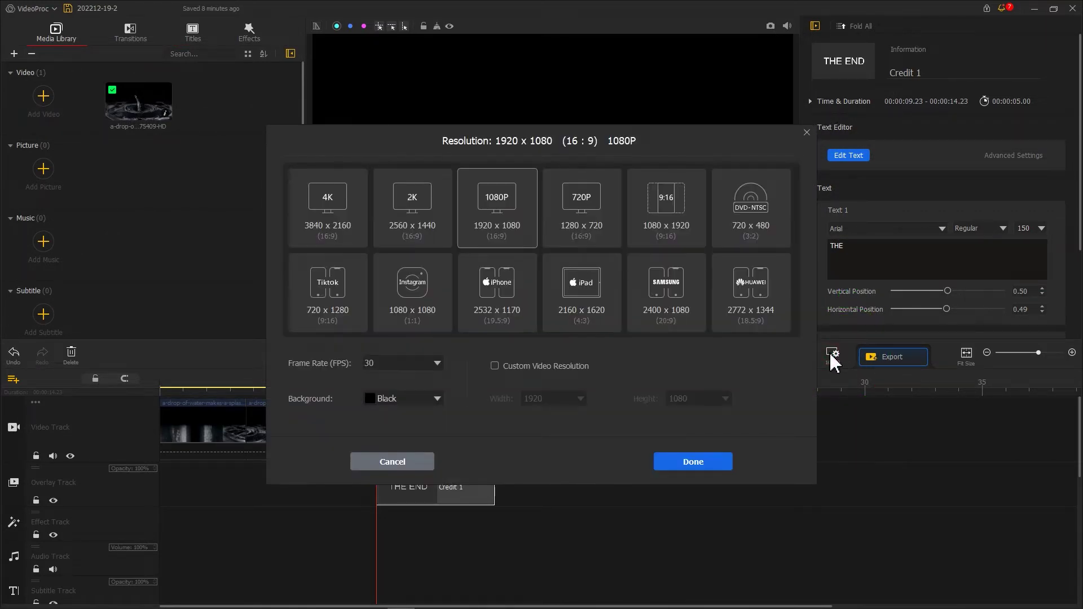
click(435, 399)
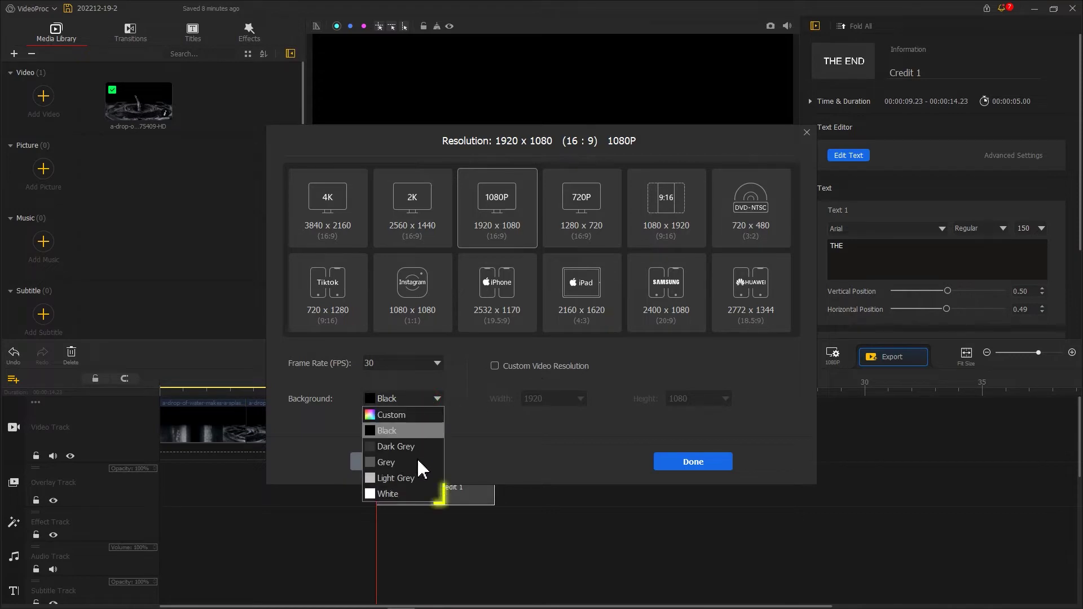
click(411, 499)
click(679, 465)
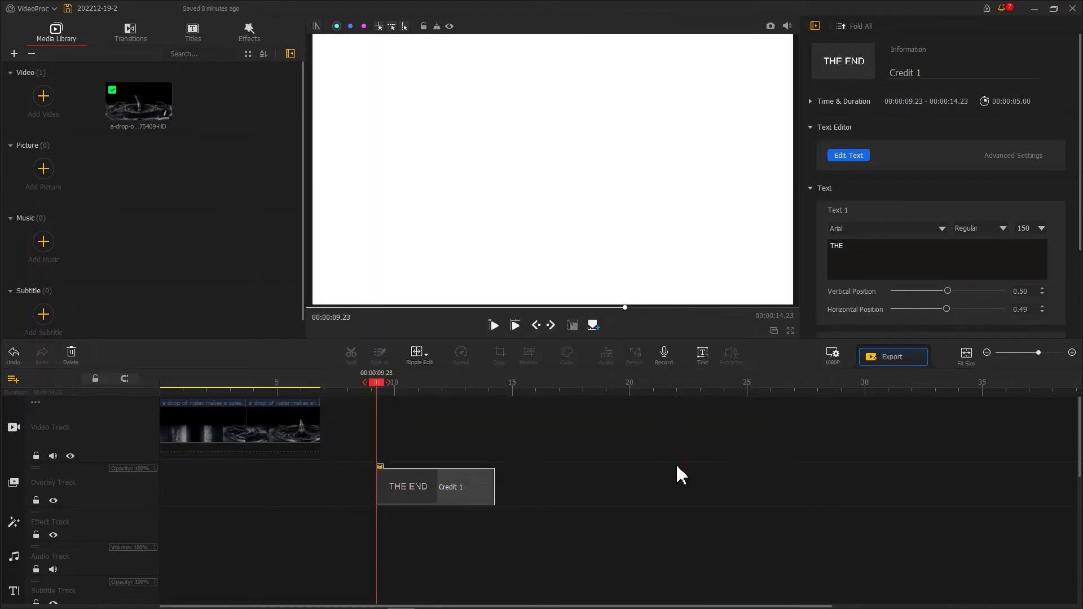
click(390, 489)
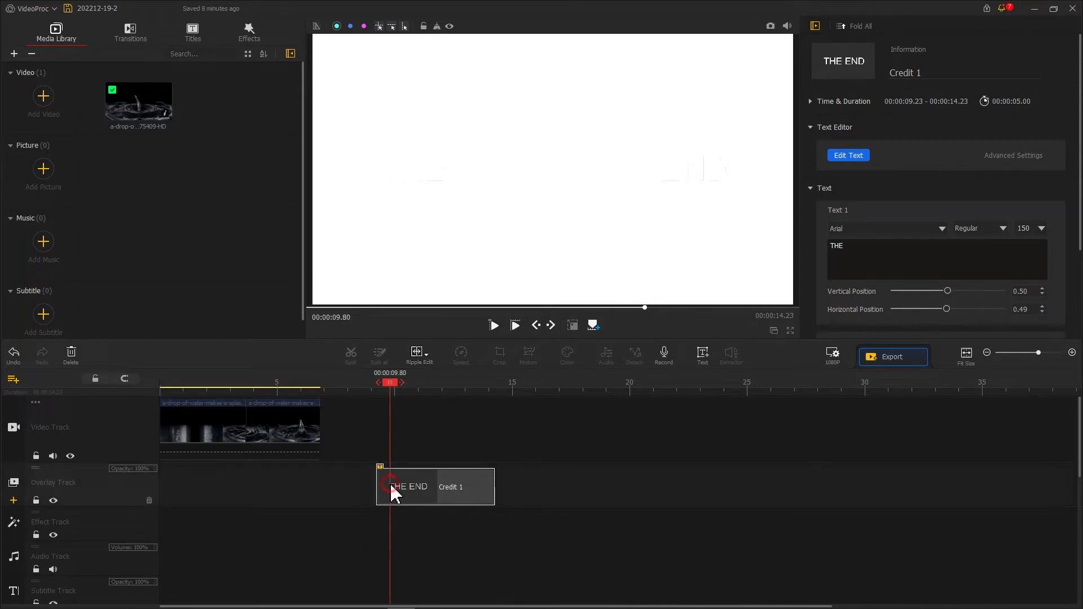
click(68, 357)
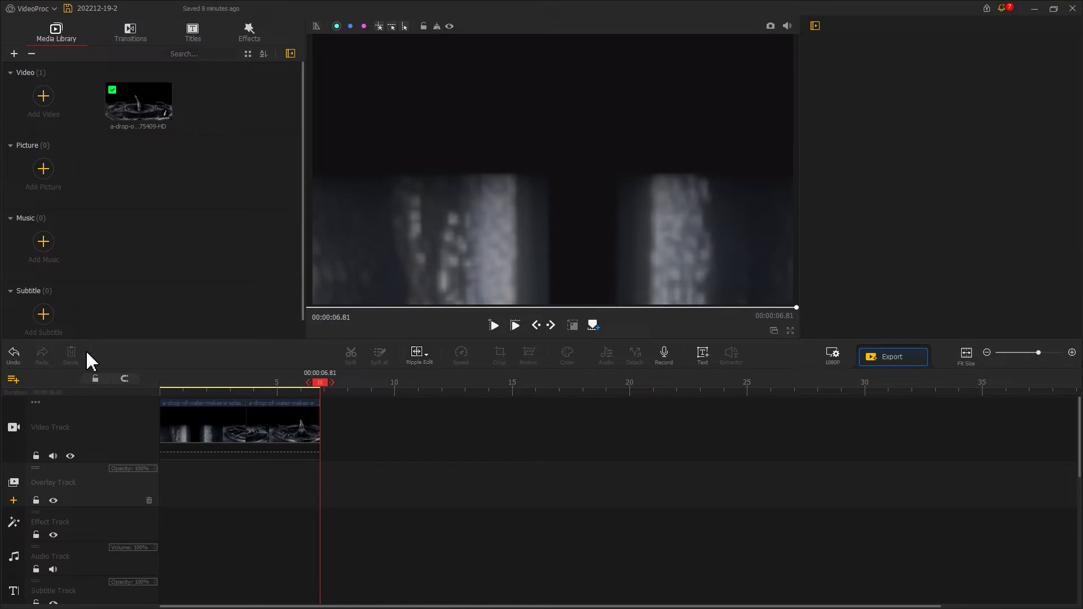
Import the black picture onto the overlay track as a thin full-width bar
drag(579, 222, 252, 163)
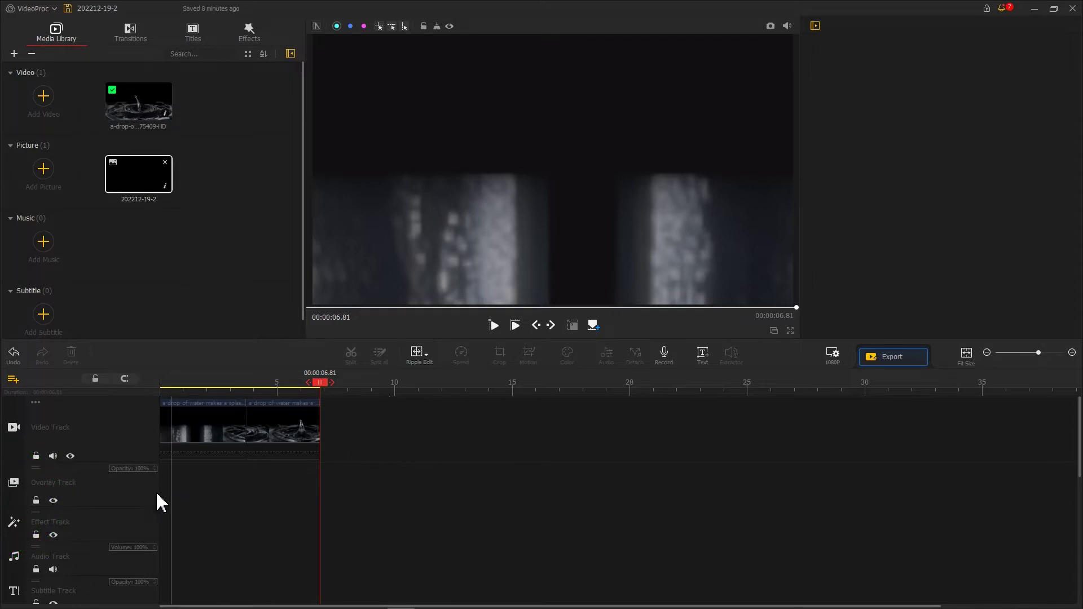
click(106, 491)
scroll(15, 508, down, 2)
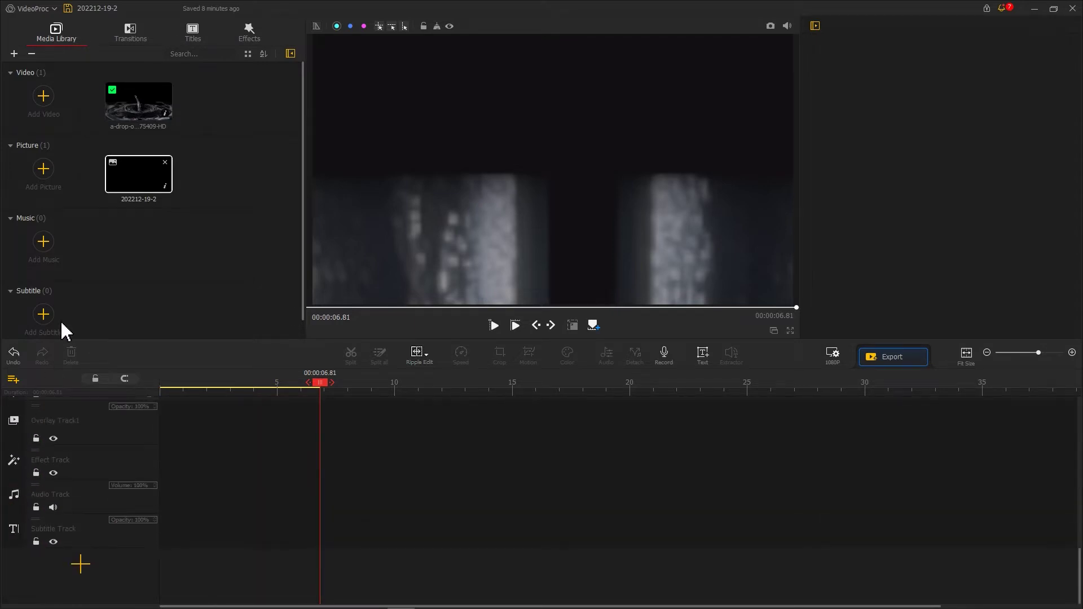
drag(131, 181, 353, 464)
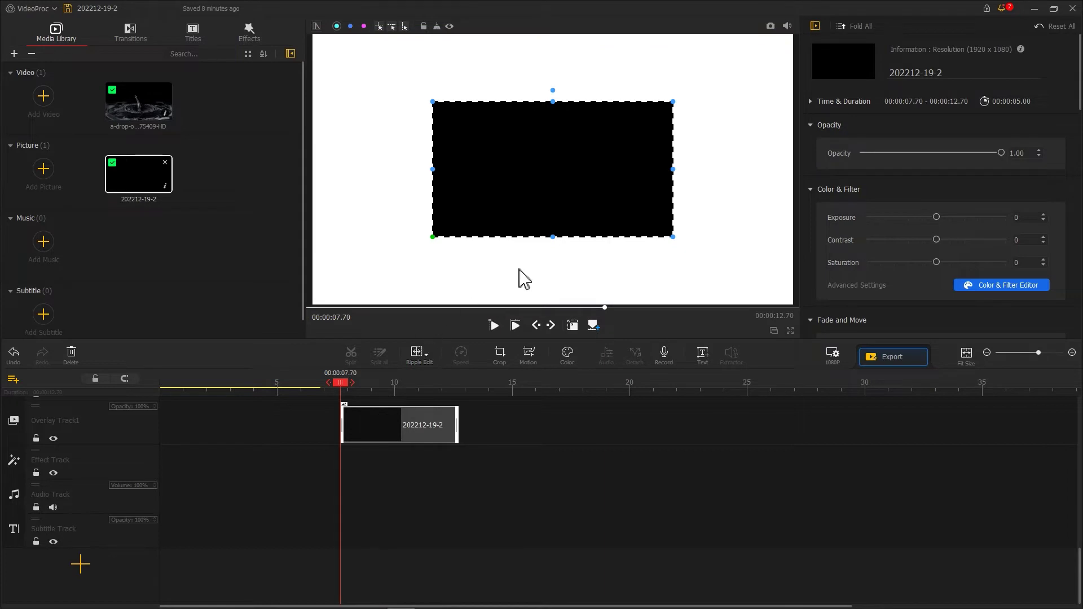
drag(552, 235, 553, 109)
mouse_move(673, 106)
mouse_down()
mouse_move(783, 105)
mouse_move(791, 82)
mouse_move(737, 283)
mouse_up()
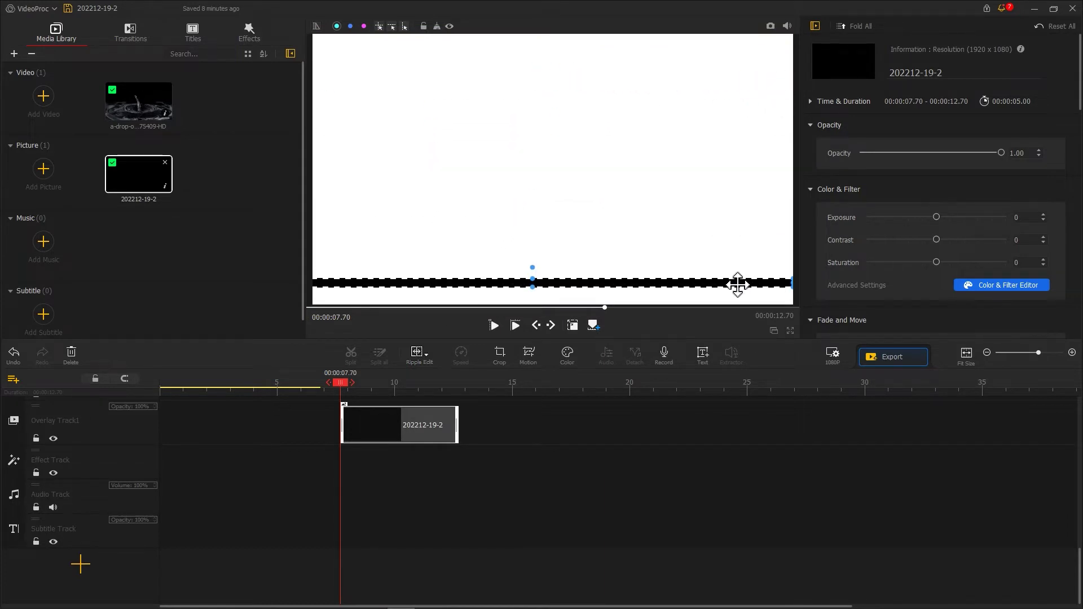
Duplicate the bar and stack the copies upward into five horizontal stripes
right_click(370, 420)
click(386, 554)
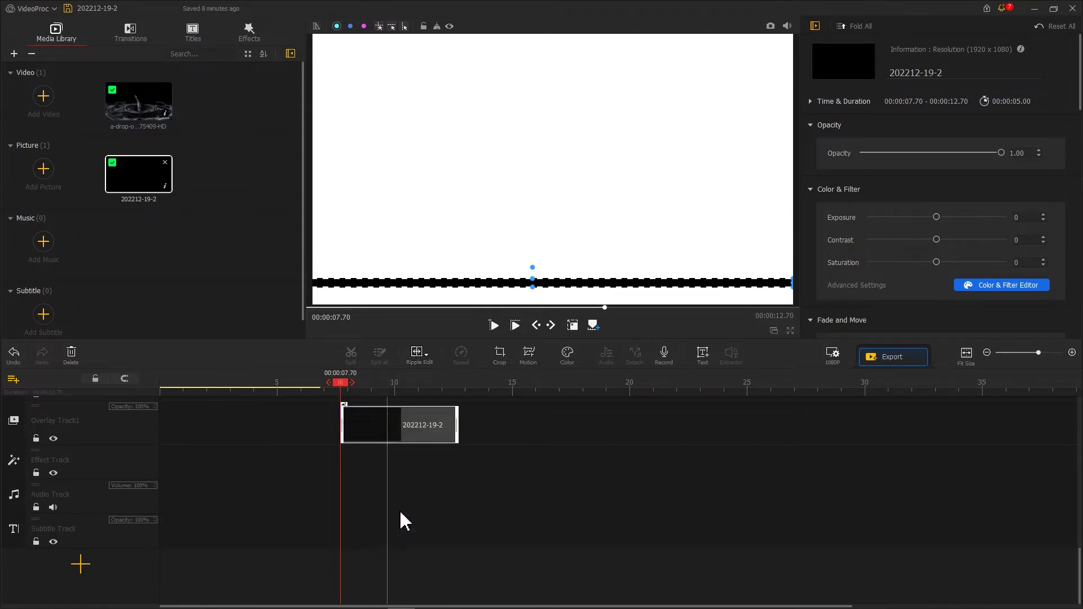
right_click(477, 417)
click(491, 438)
drag(497, 423, 364, 431)
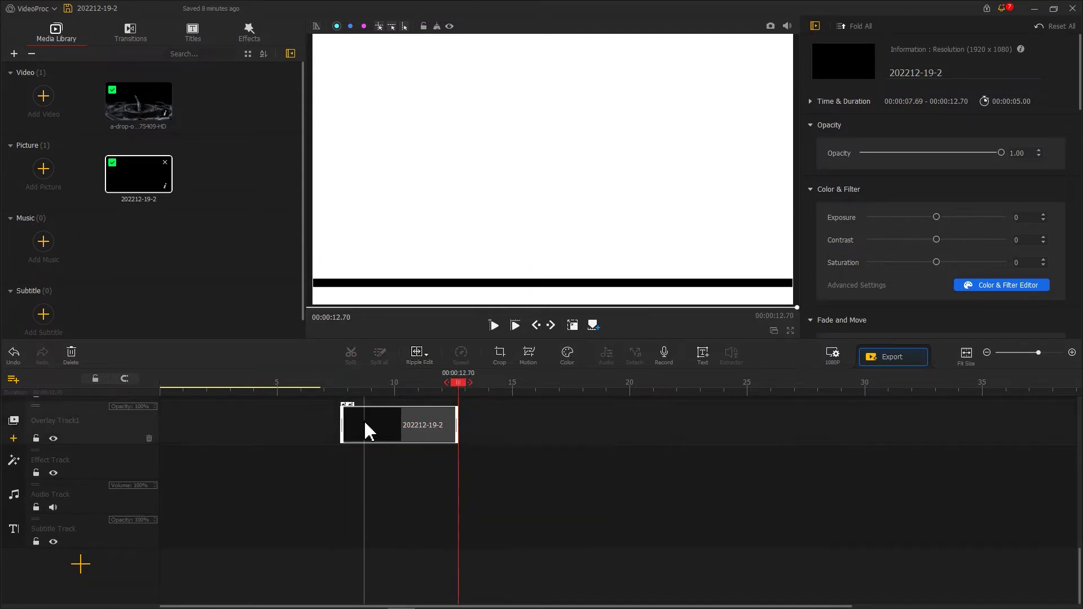
drag(409, 286, 419, 242)
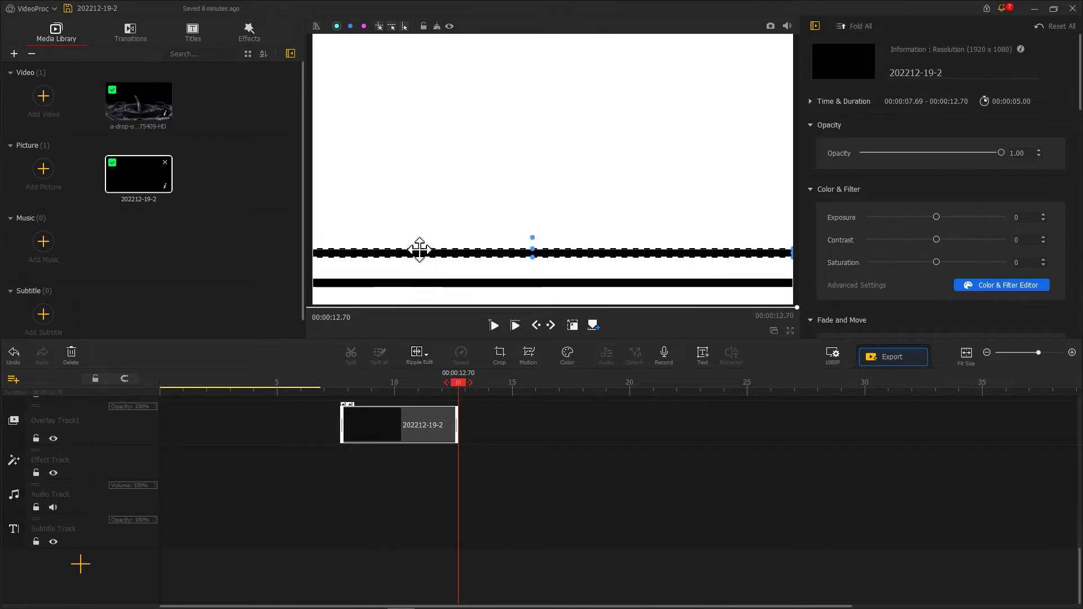
click(380, 431)
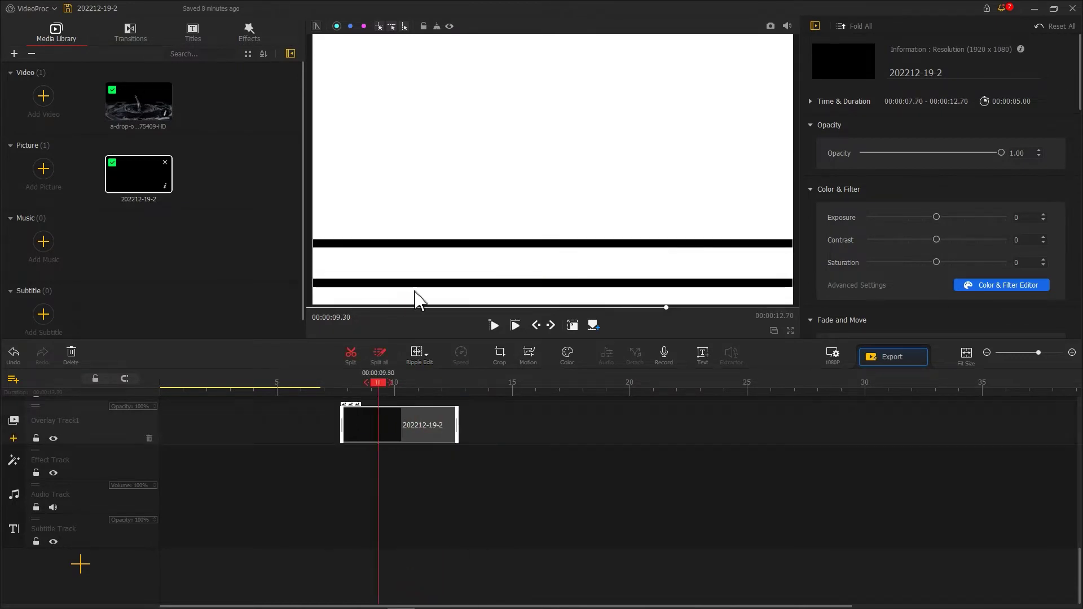
drag(419, 241, 423, 186)
right_click(380, 420)
drag(431, 284, 431, 126)
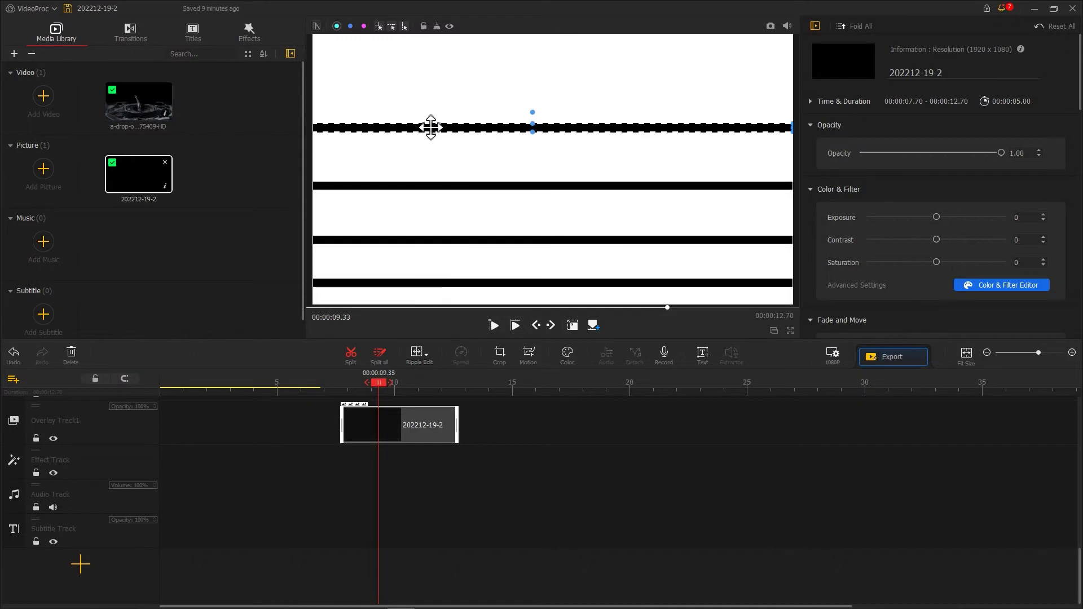
click(347, 426)
mouse_move(433, 285)
mouse_down()
mouse_move(436, 79)
mouse_move(471, 285)
mouse_up()
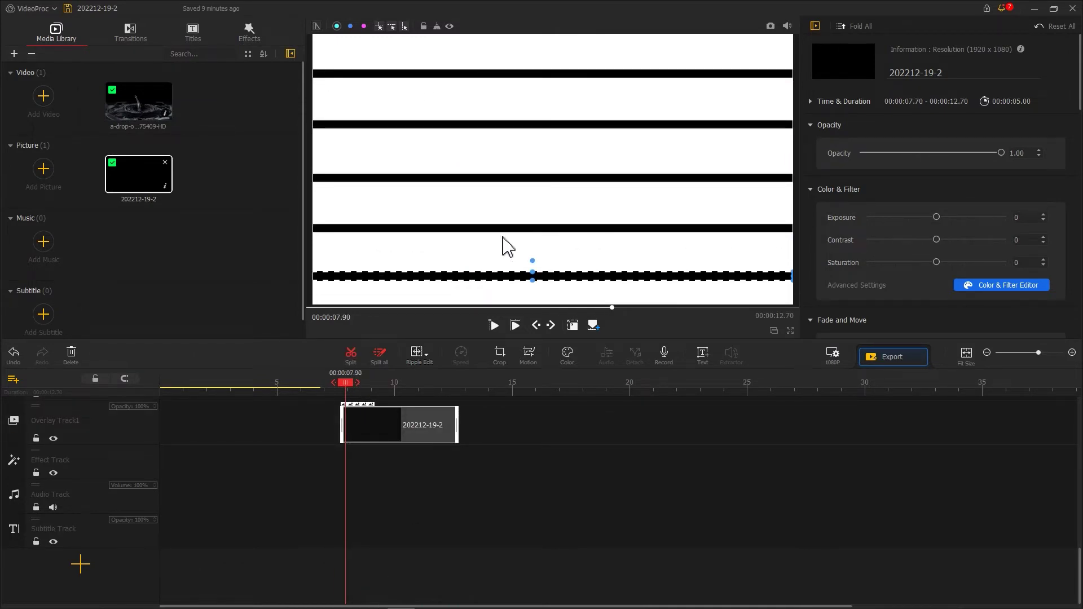
Snapshot the striped frame and add 202212-19-2_0.png to the media library
click(770, 26)
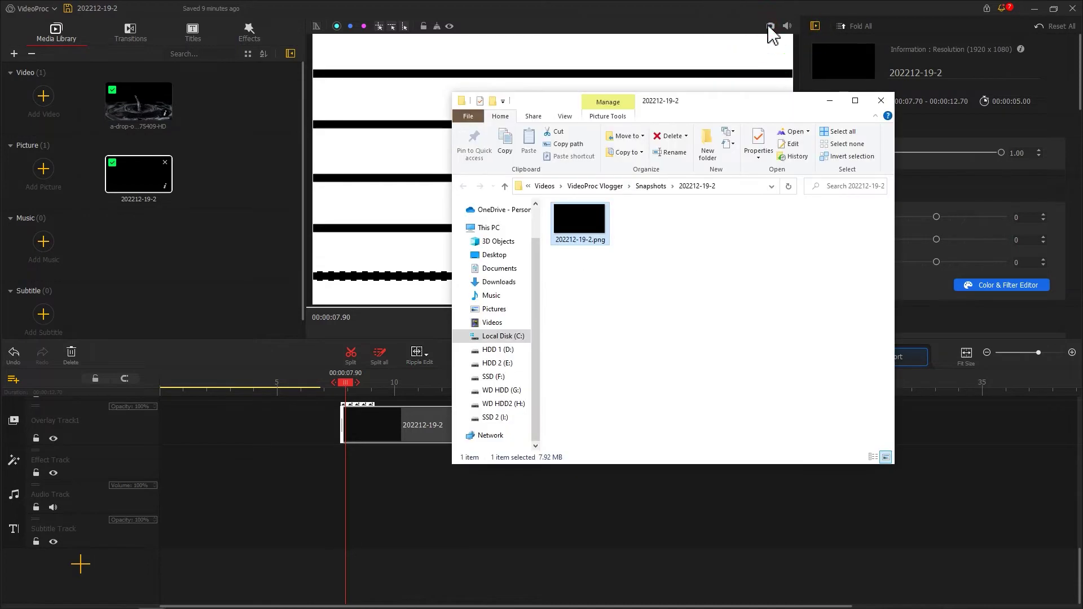
click(769, 26)
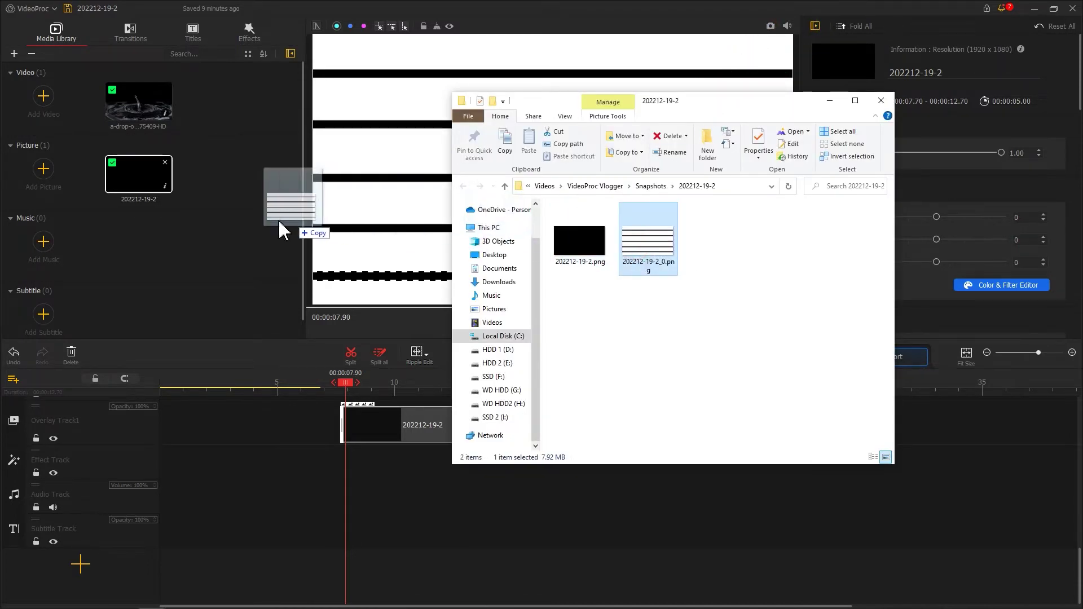
drag(638, 256, 276, 230)
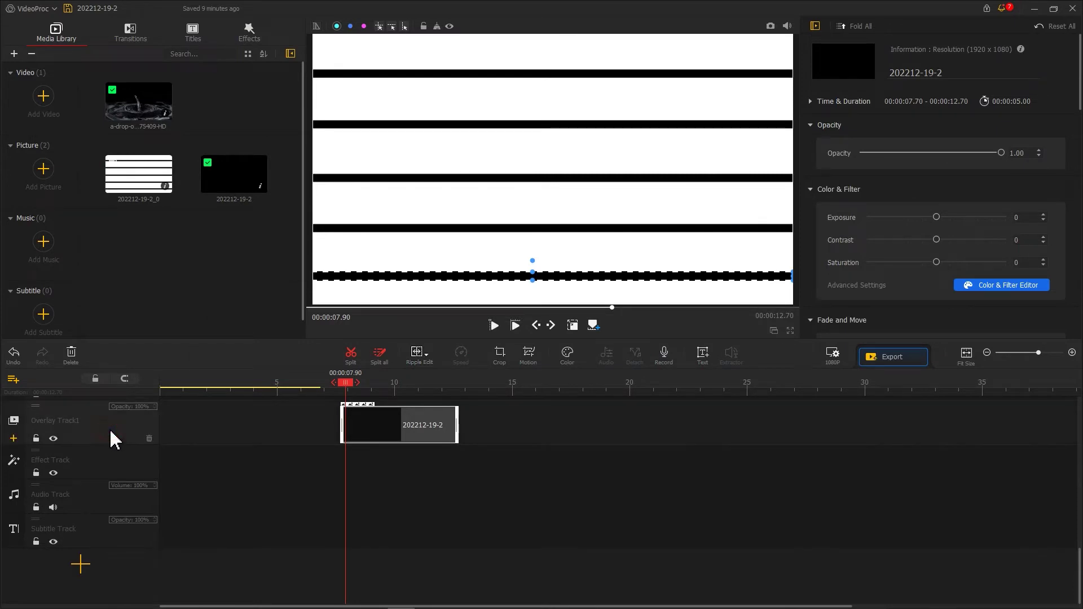
Replace Overlay Track1 with 202212-19-2_0, scaled to fill the frame and starting at 00:00:03.68
click(149, 439)
click(582, 395)
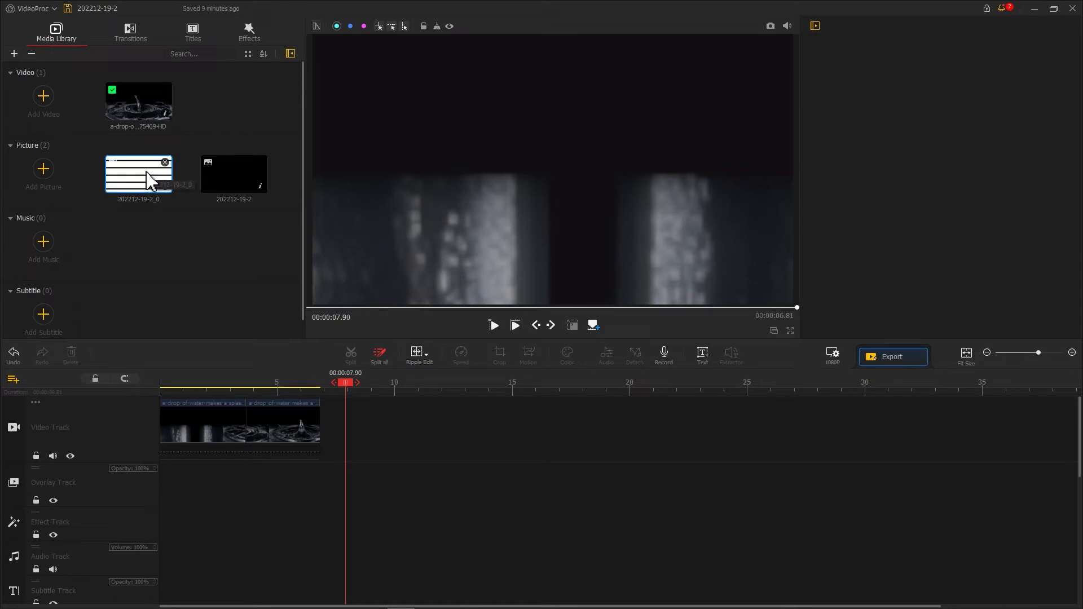
drag(146, 180, 166, 518)
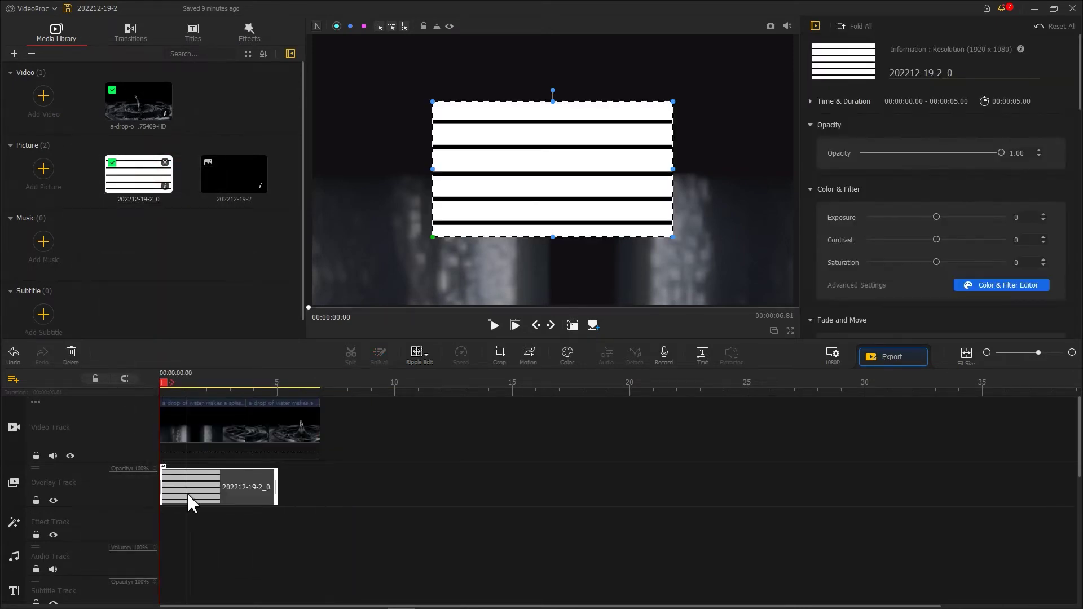
drag(432, 237, 312, 303)
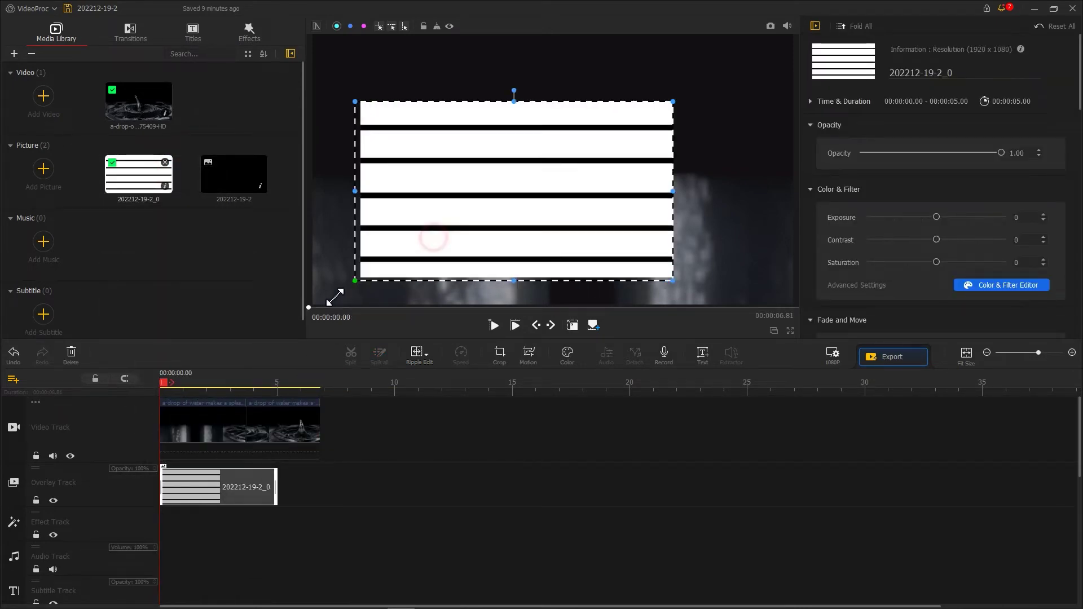
drag(672, 102, 792, 33)
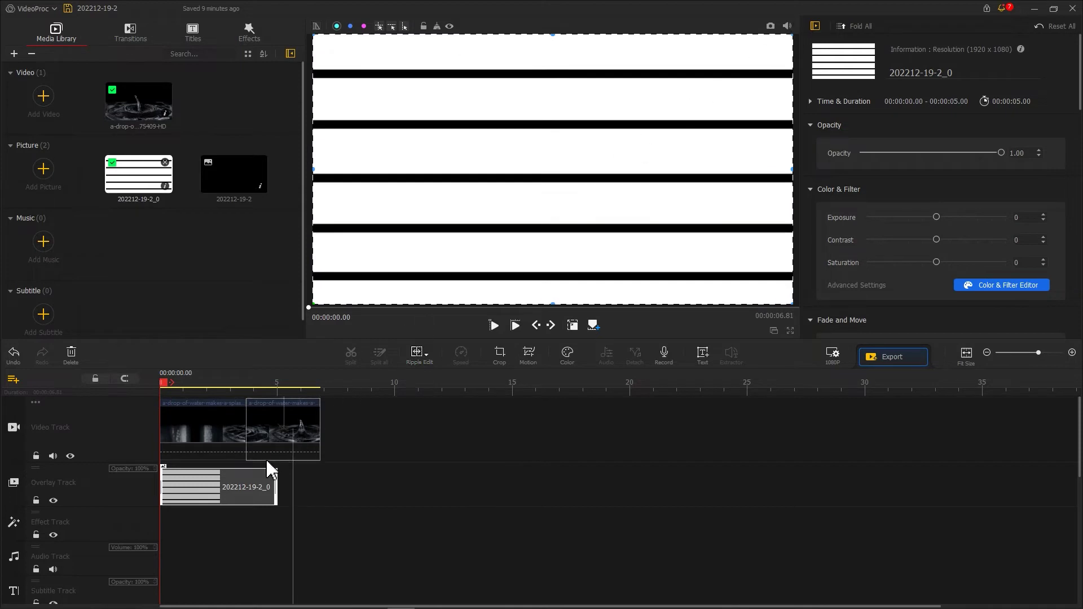
mouse_move(271, 490)
mouse_down()
mouse_move(328, 495)
mouse_move(319, 489)
mouse_up()
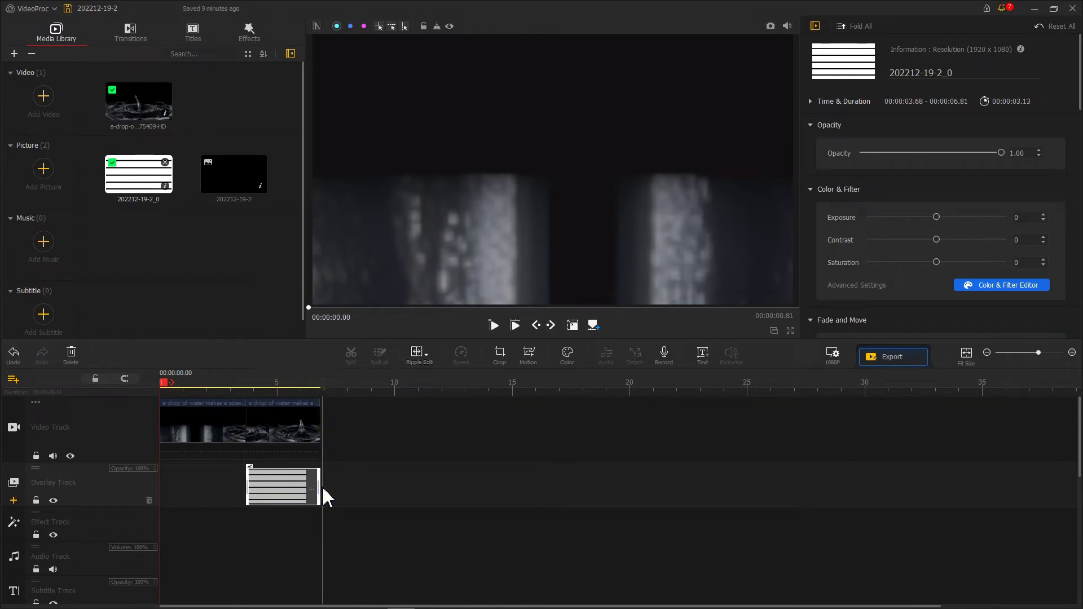
Add a first motion keyframe to the striped overlay with the tilted frame shrunk and shifted up-left
click(277, 384)
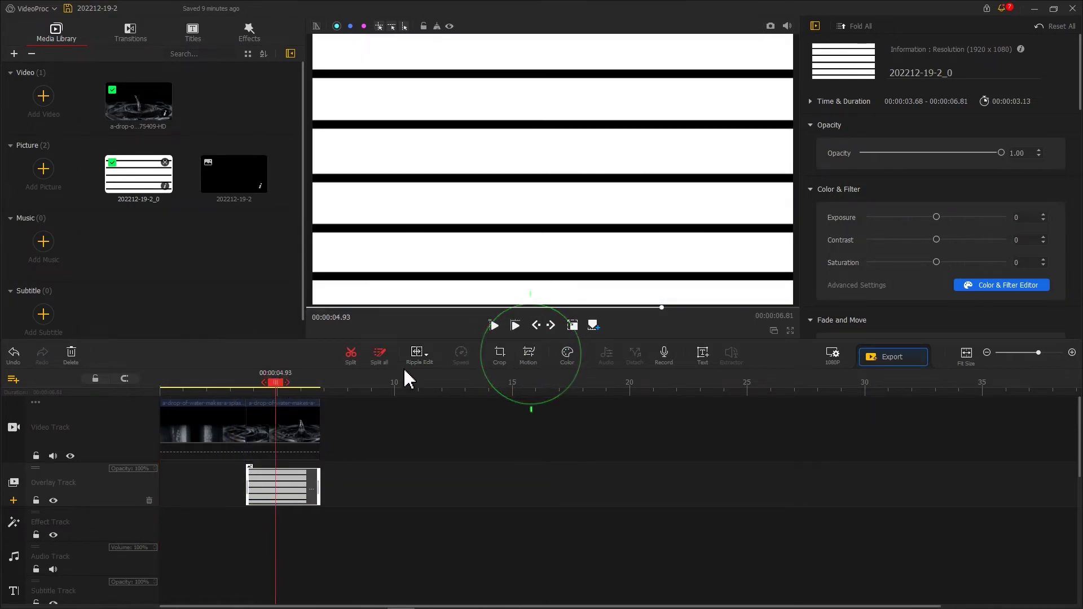
click(534, 354)
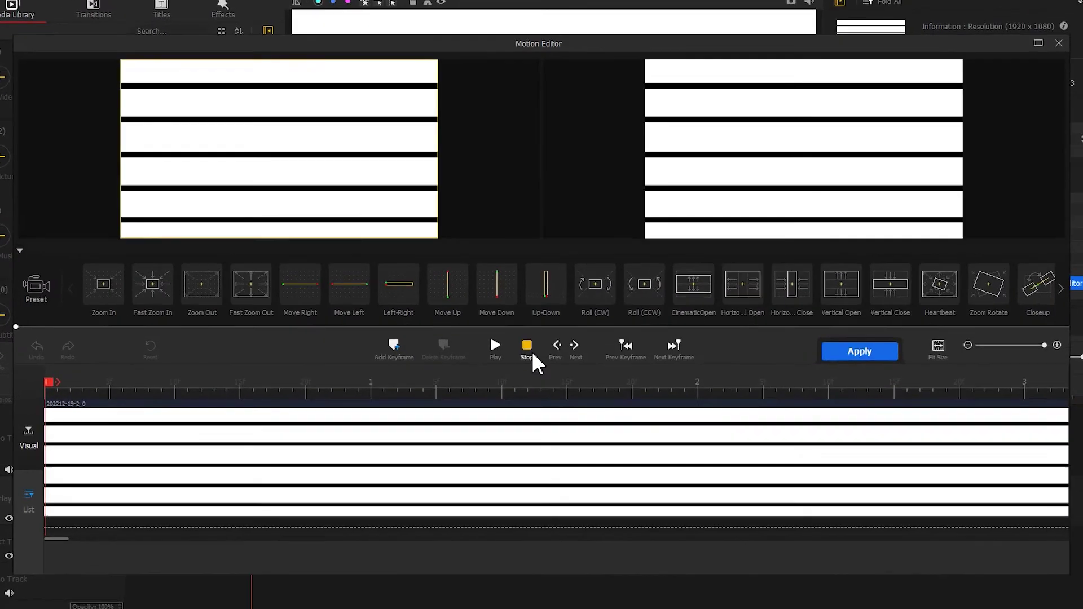
click(394, 347)
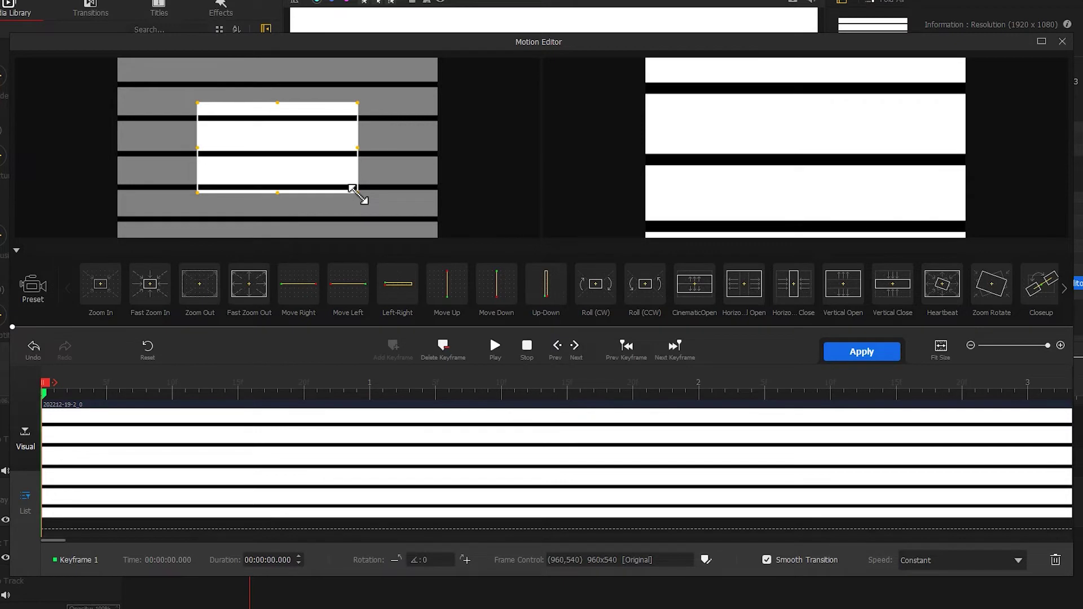
mouse_move(358, 194)
mouse_down()
mouse_move(288, 154)
mouse_move(307, 114)
mouse_up()
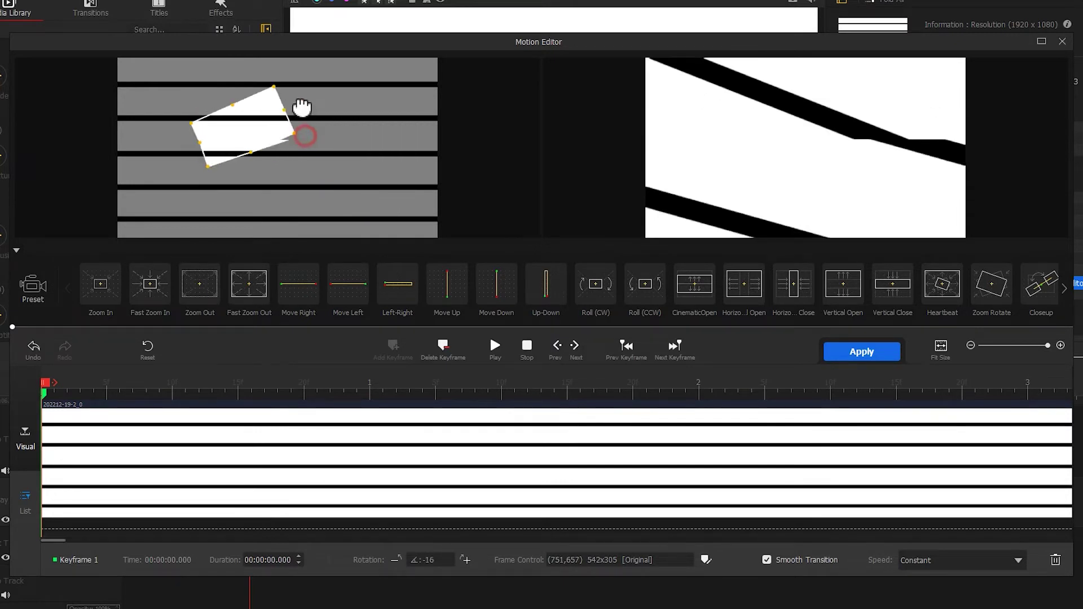
drag(226, 103, 191, 92)
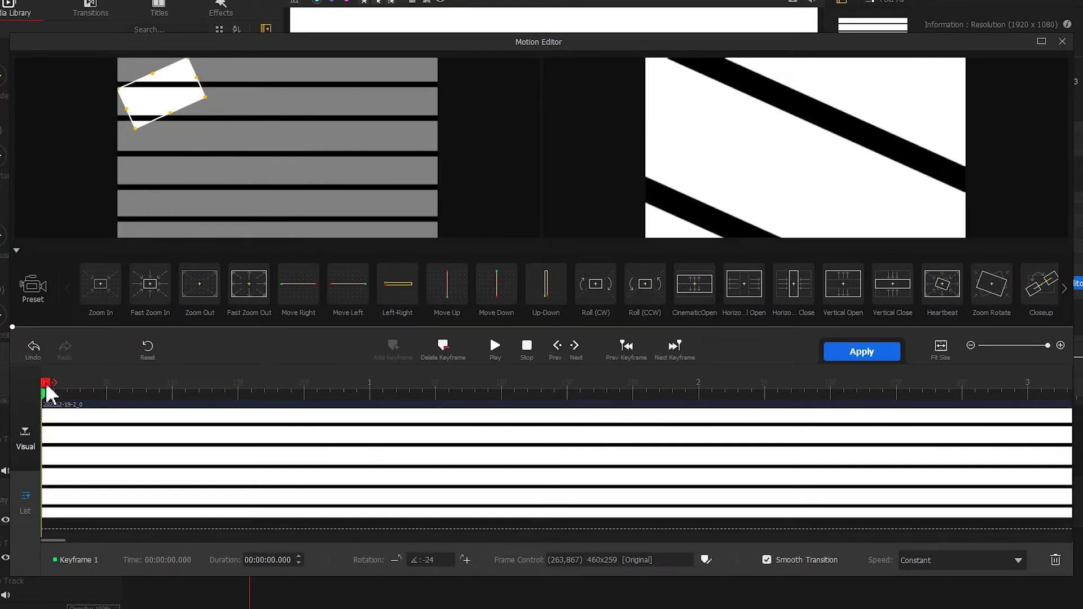
Add Keyframe 2 at the overlay's end with the rotated frame moved down, and apply the motion
mouse_move(46, 386)
mouse_down()
mouse_move(824, 410)
mouse_move(1068, 392)
mouse_up()
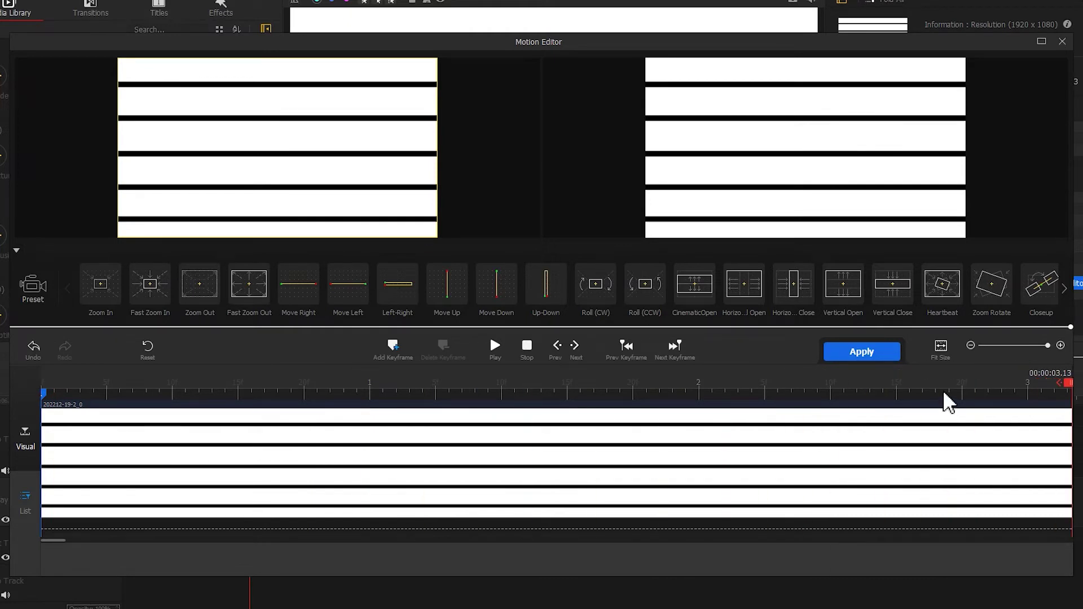
click(393, 346)
drag(181, 96, 181, 211)
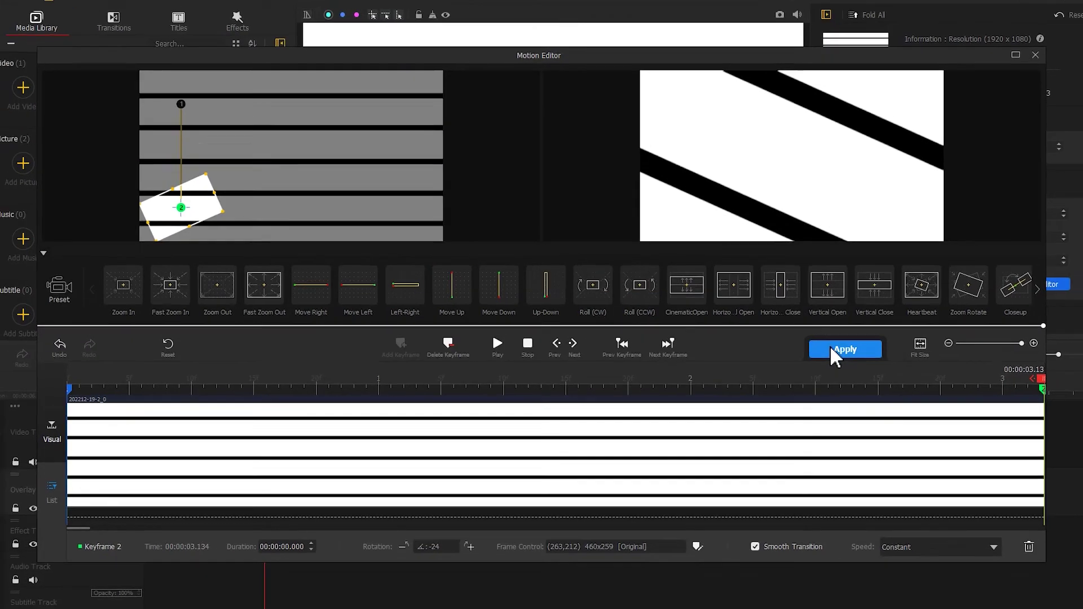
click(832, 353)
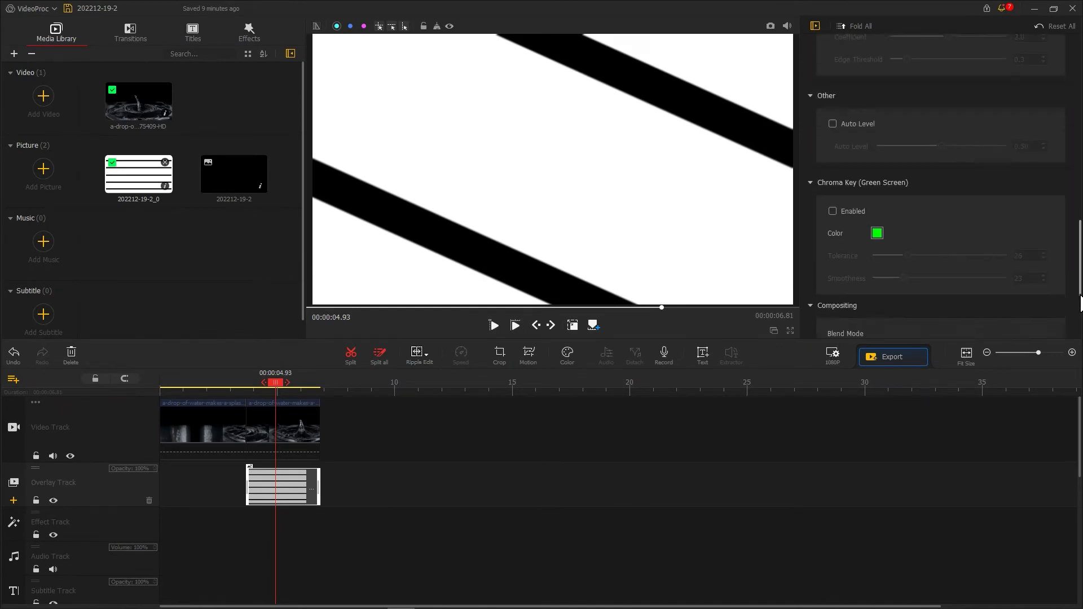
drag(1080, 102, 1061, 338)
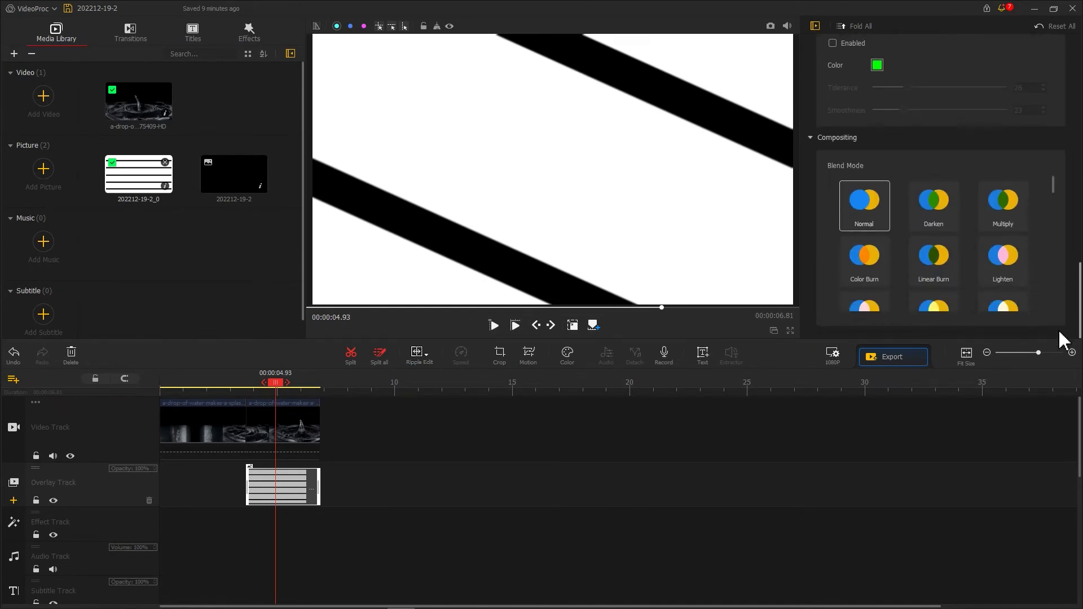
Set the striped overlay's Compositing blend mode to Multiply
click(1007, 218)
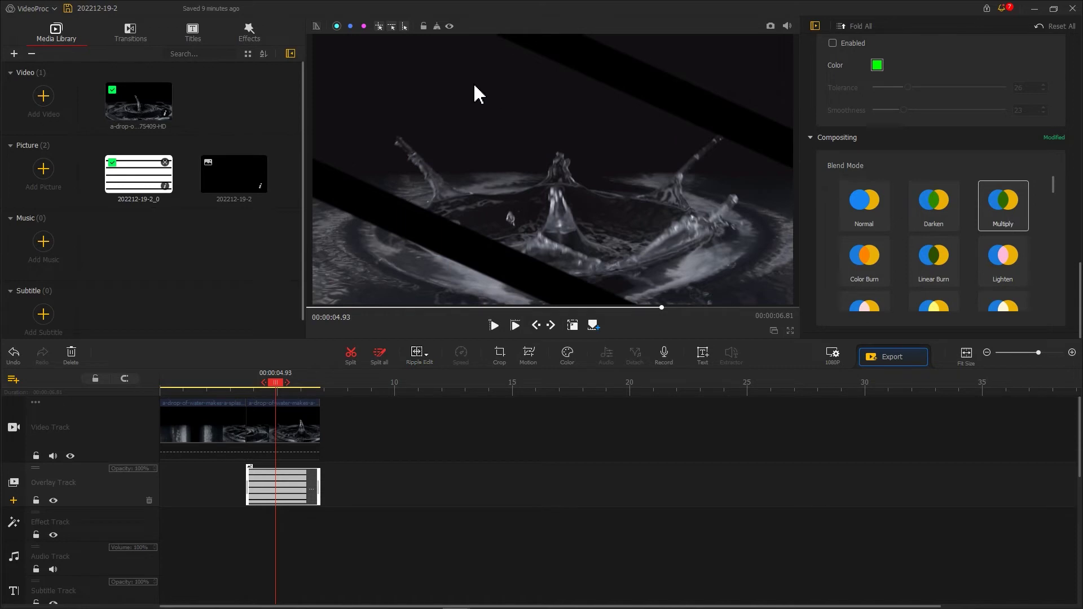
click(252, 38)
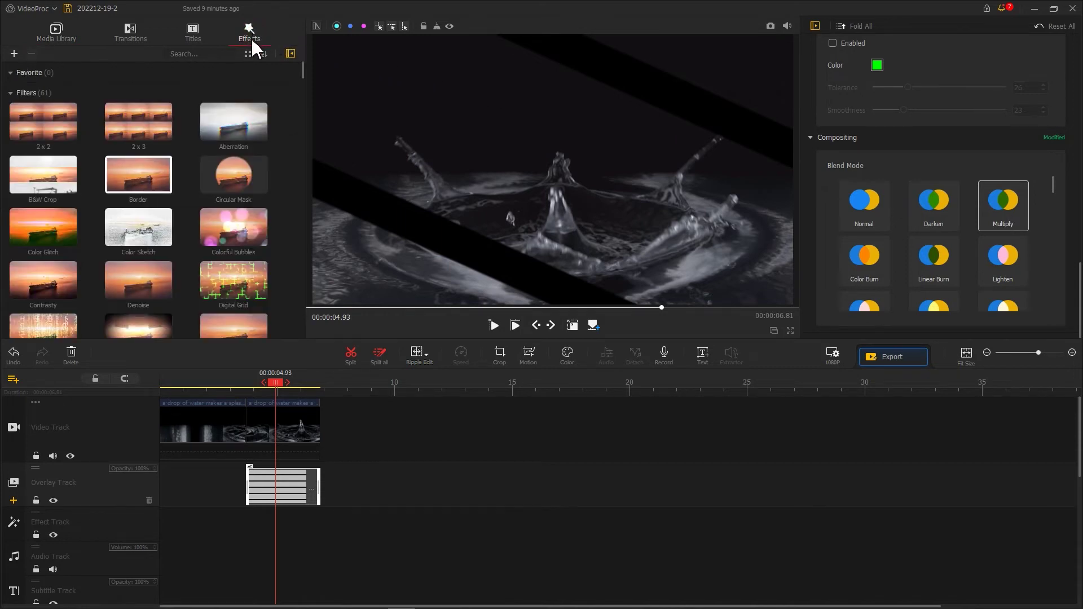
drag(302, 72, 302, 217)
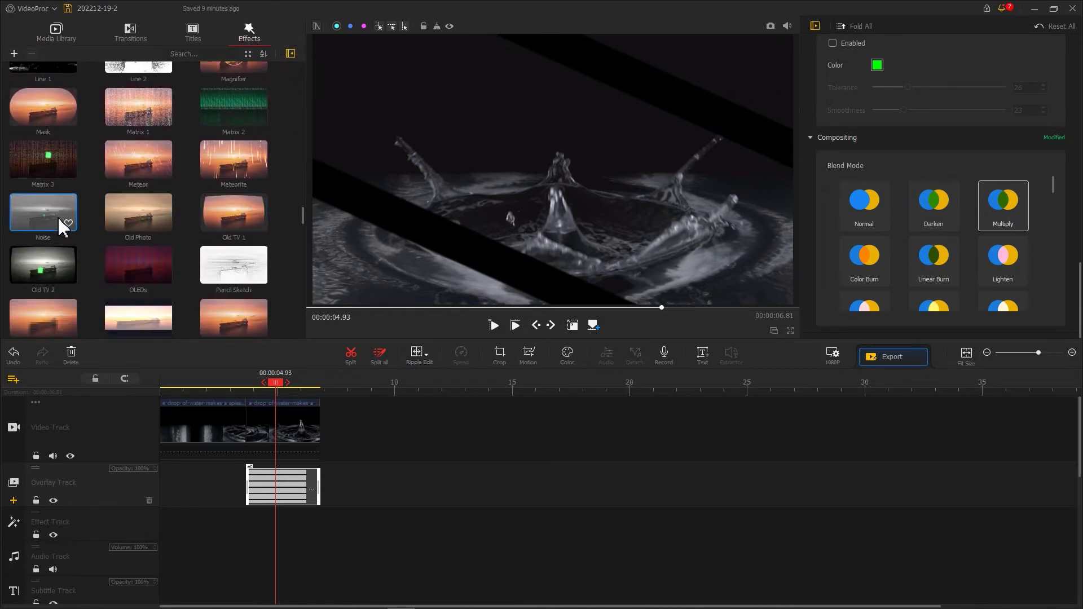
Place a Noise effect at 00:00:03.68 on the Effect Track and trim it to end at 6.81 seconds
drag(59, 224, 216, 437)
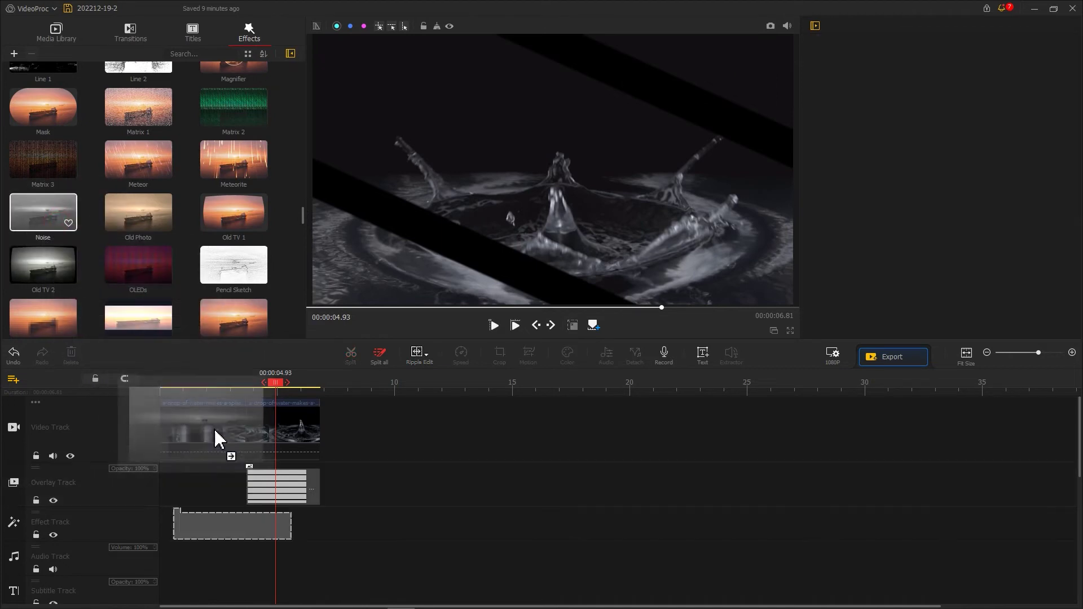
drag(216, 438, 255, 535)
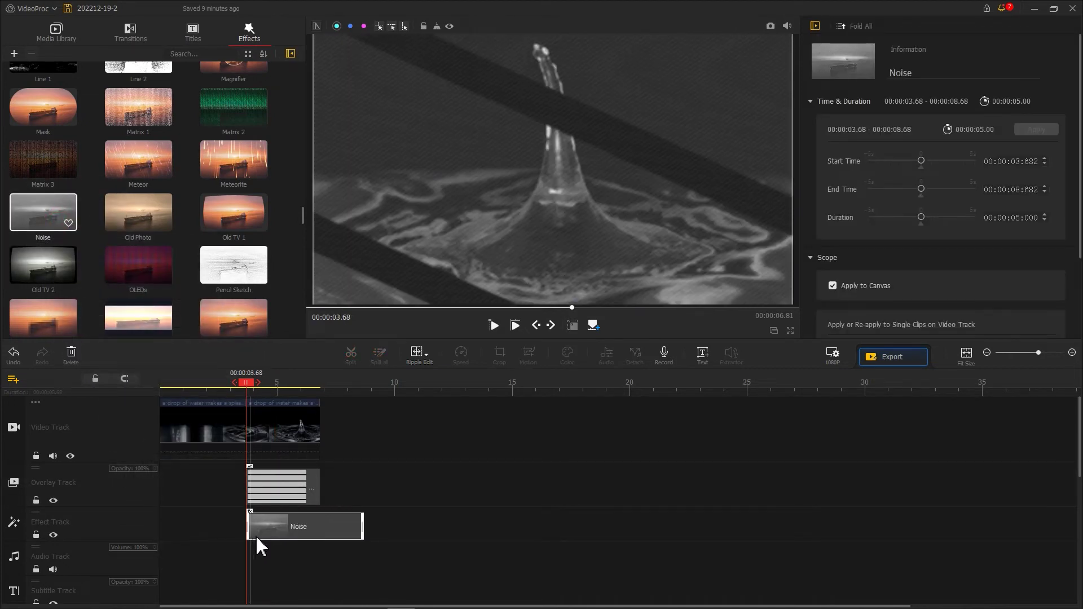
drag(362, 527, 318, 529)
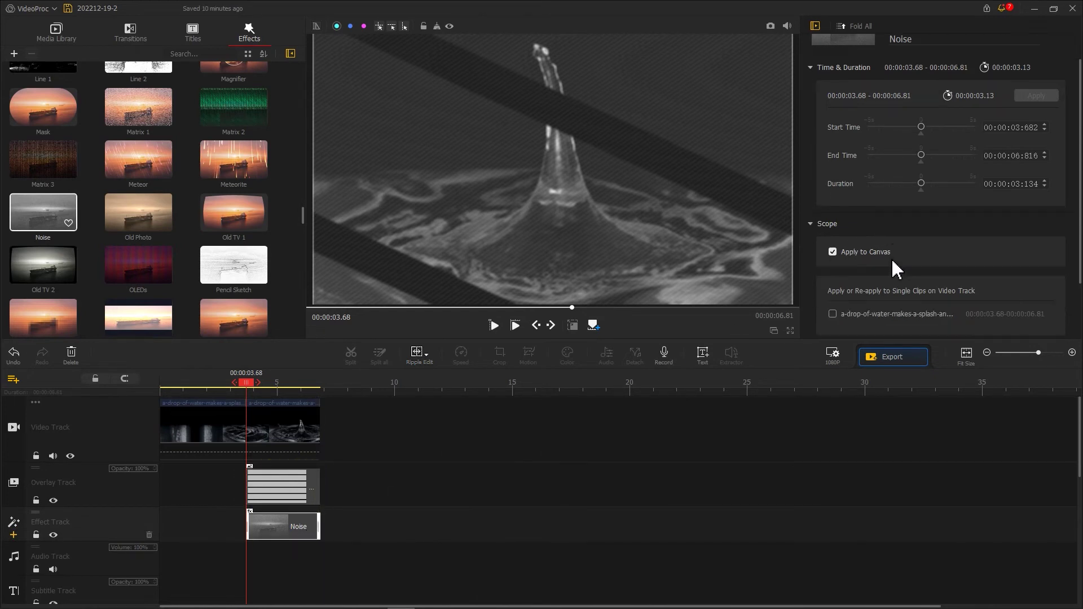
scroll(892, 267, down, 1)
scroll(892, 268, down, 2)
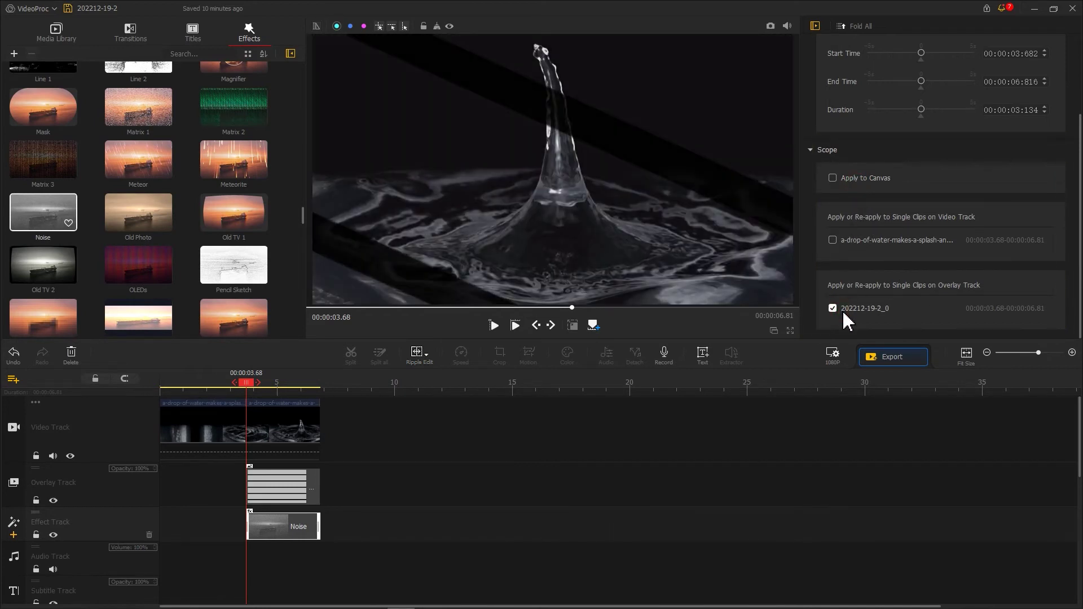
Add a new effect track with a VCR effect applied only to the bar overlay clip
click(14, 535)
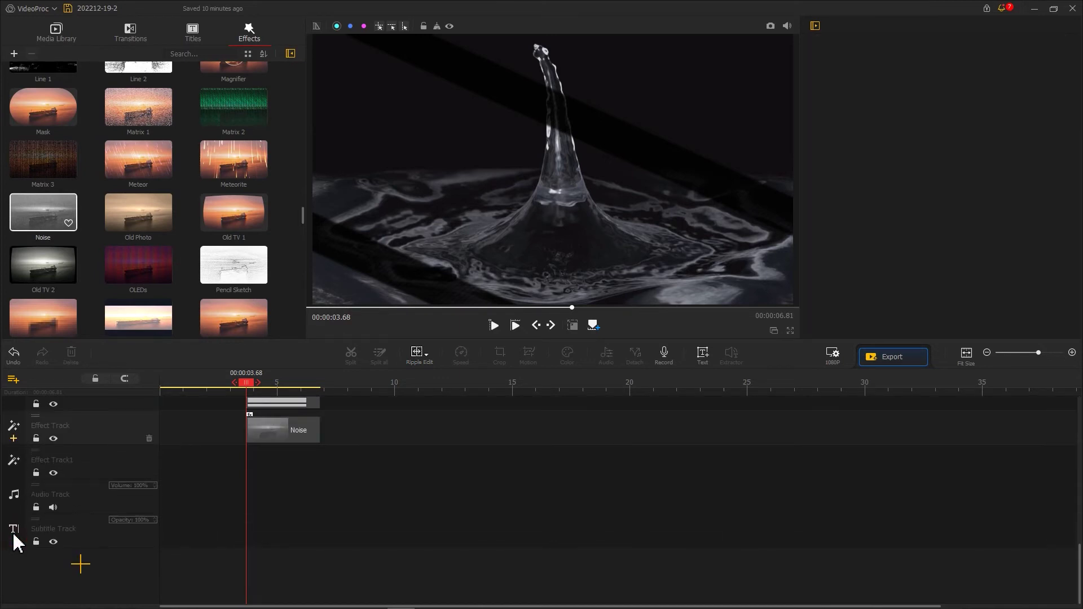
drag(303, 216, 300, 337)
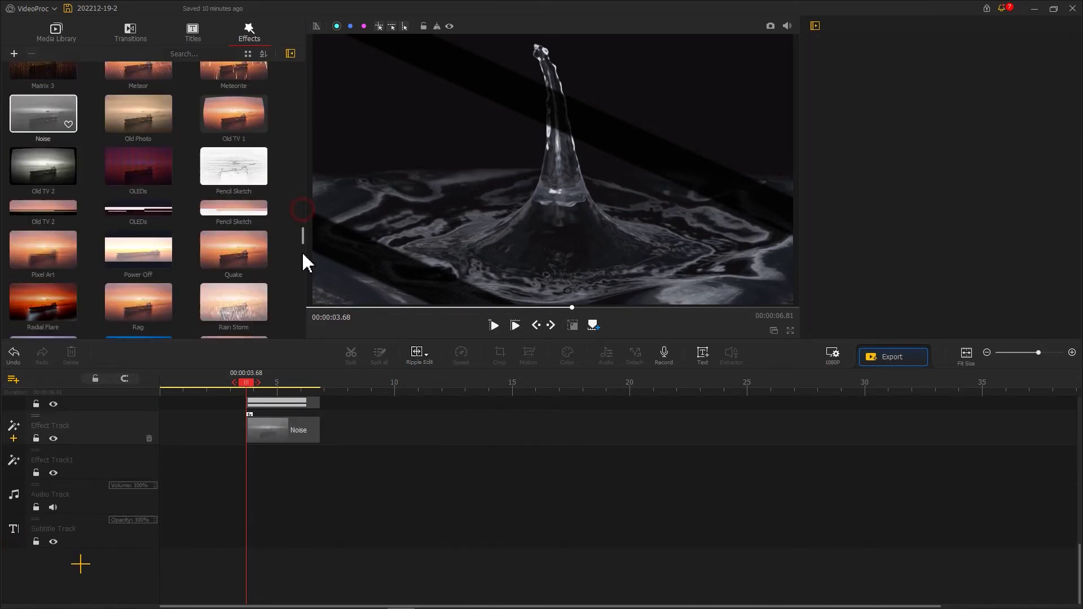
click(52, 303)
mouse_move(52, 303)
mouse_down()
mouse_move(258, 466)
mouse_move(322, 470)
mouse_up()
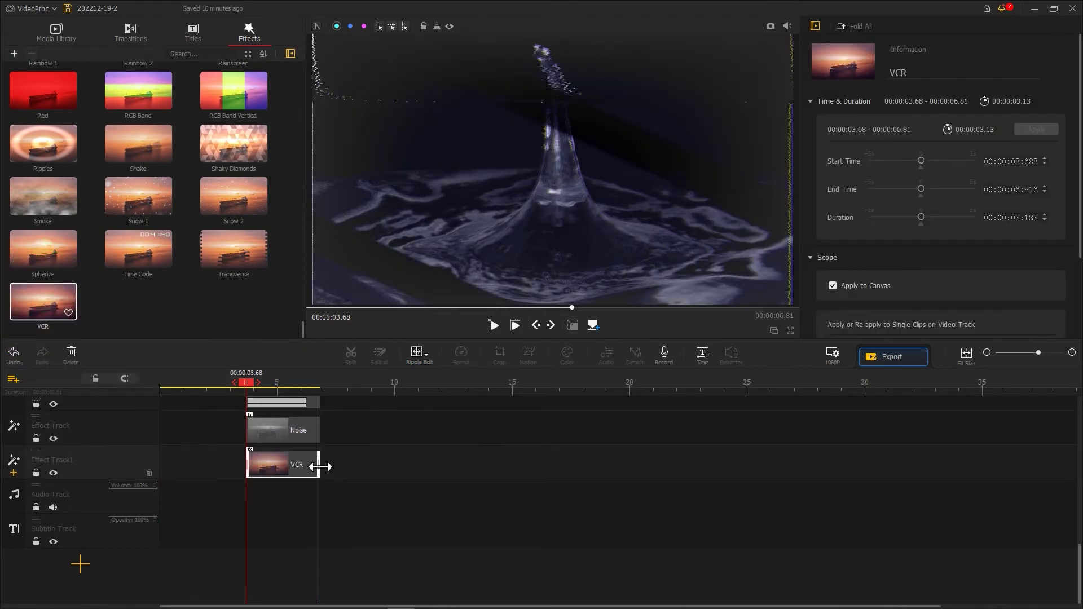
scroll(874, 279, down, 3)
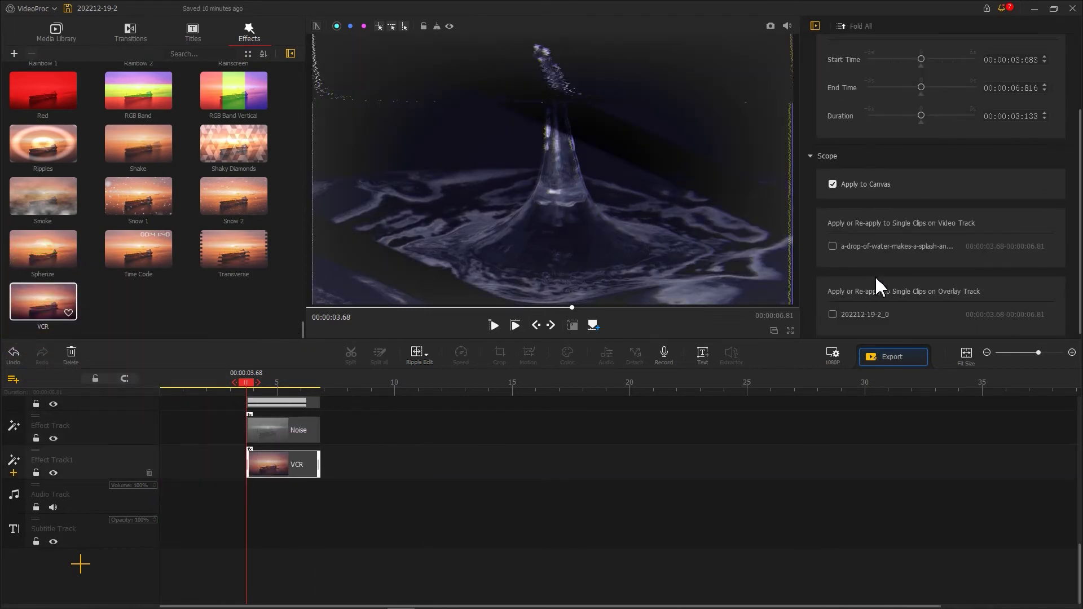
click(846, 184)
click(849, 314)
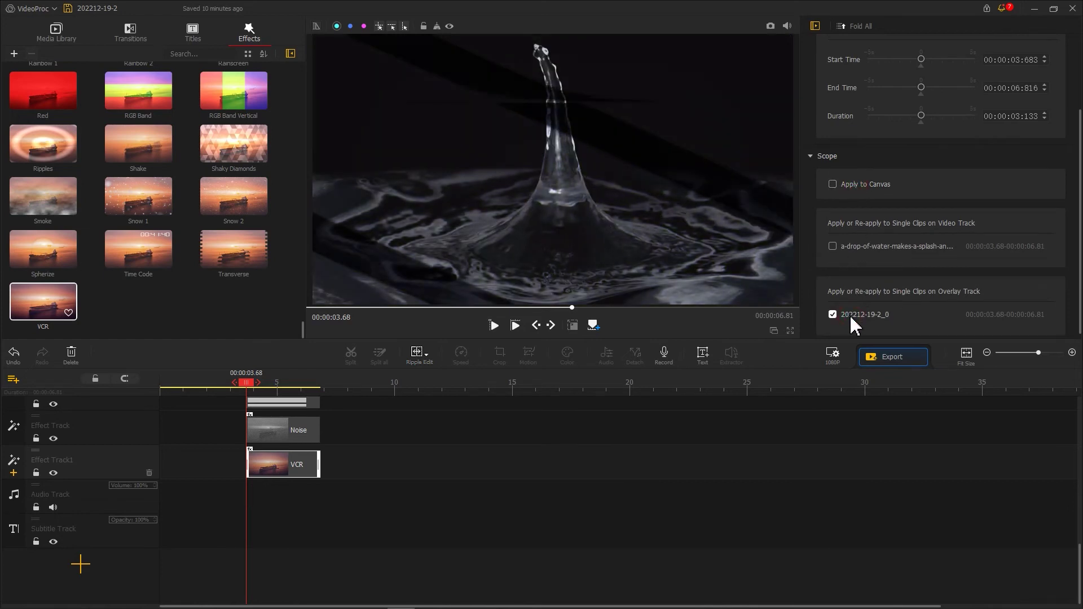
Add another effect track with a Rag effect scoped to the water splash clip
click(14, 474)
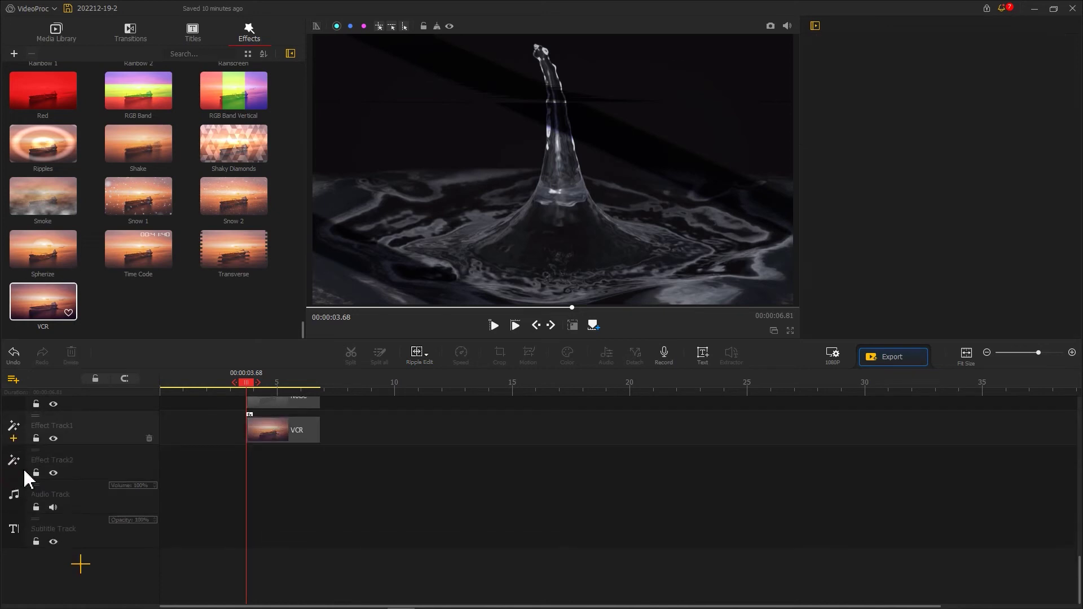
drag(302, 325, 313, 256)
drag(158, 275, 256, 468)
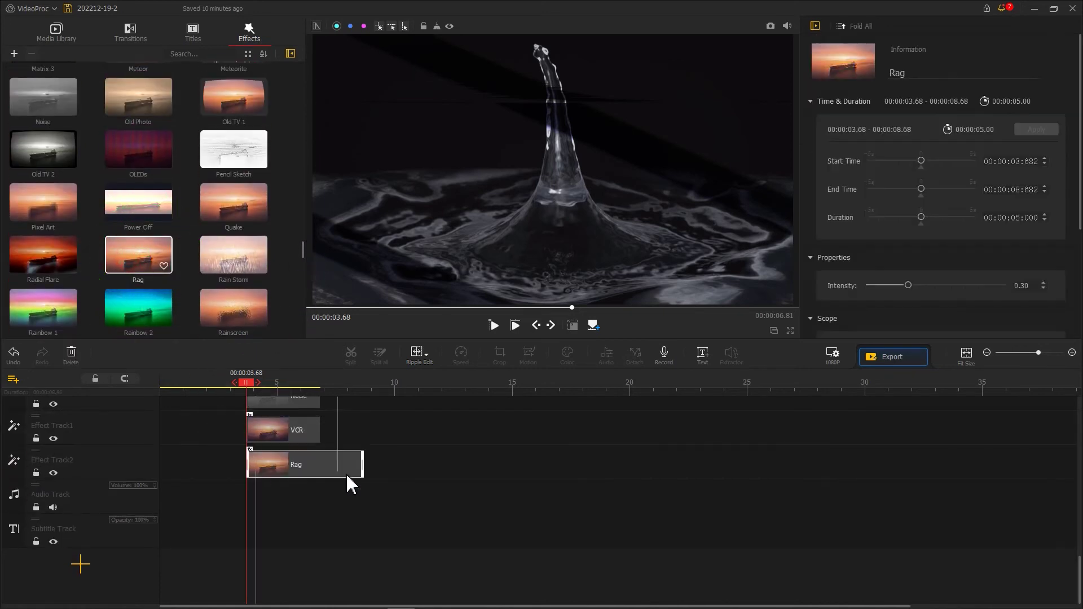
scroll(866, 243, down, 3)
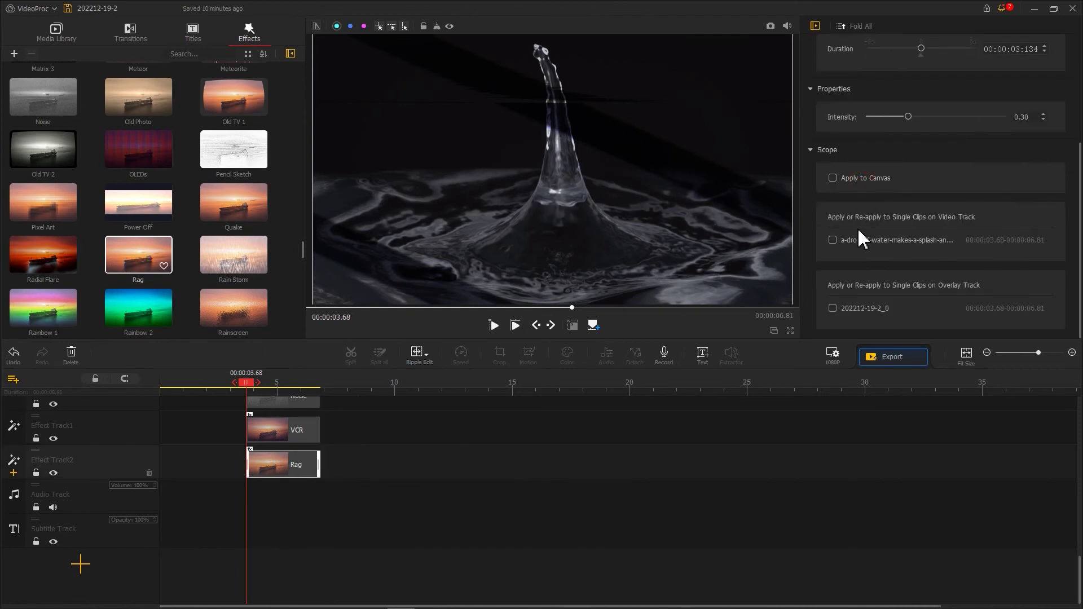
click(858, 241)
scroll(448, 453, up, 3)
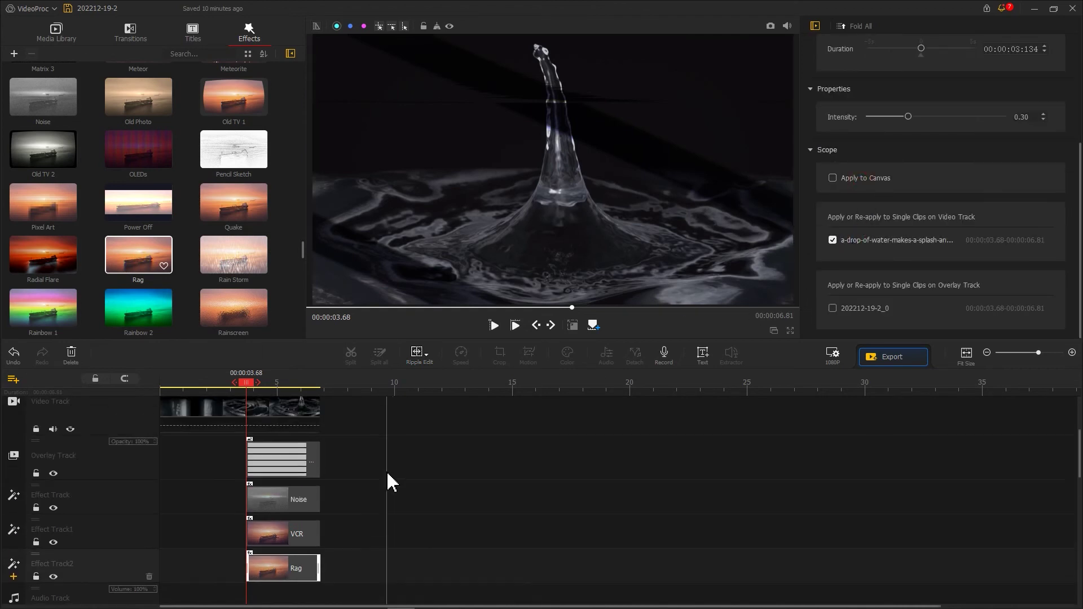
click(273, 417)
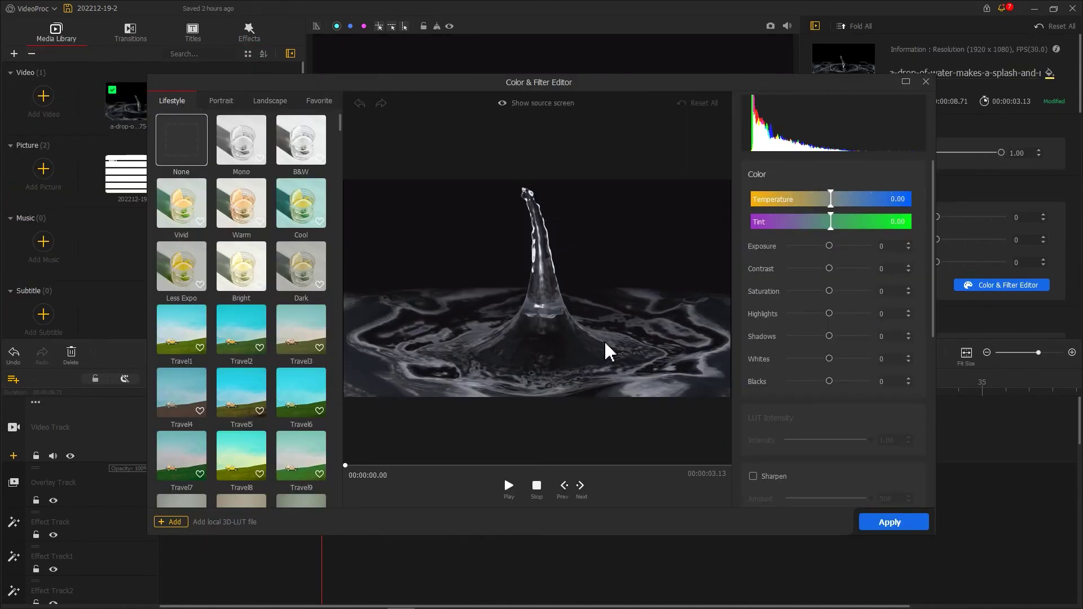
Set the splash clip's Temperature to -33.57, Contrast to -24 and Exposure to 16
drag(830, 199, 804, 200)
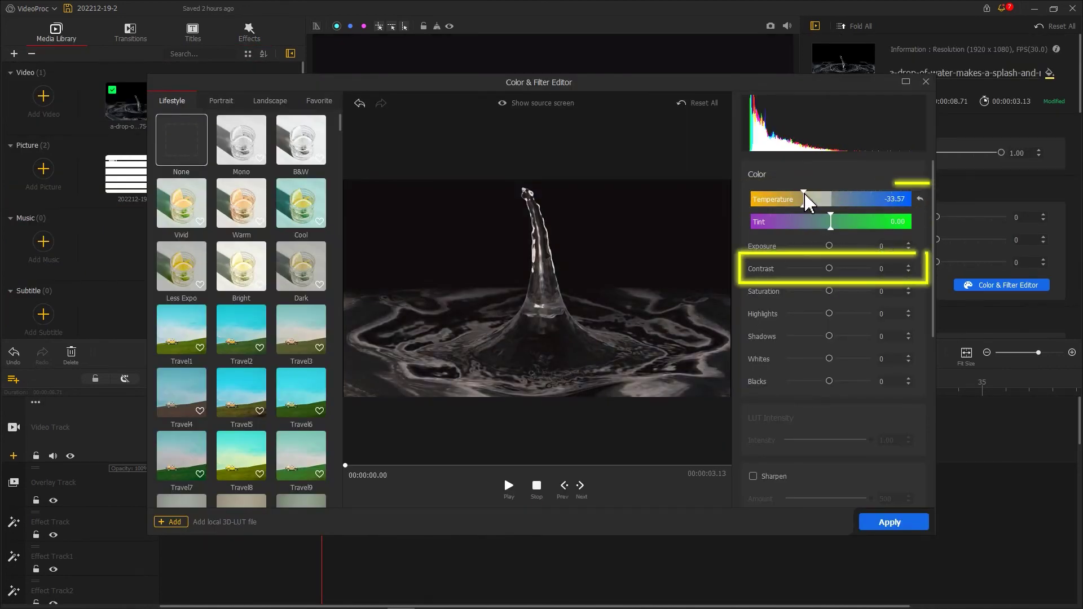
drag(828, 268, 819, 269)
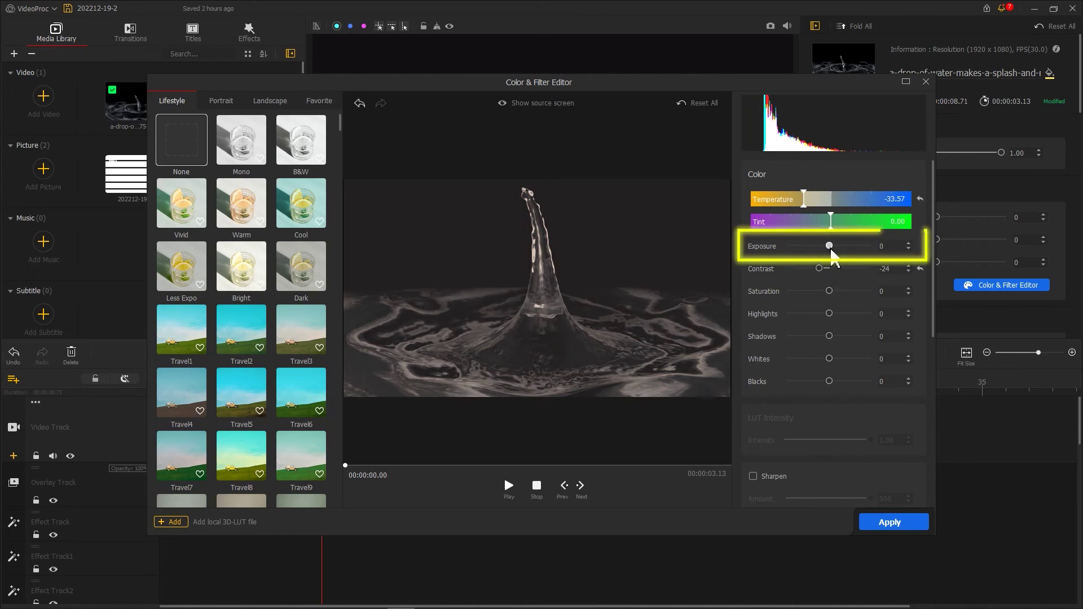
drag(828, 246, 835, 247)
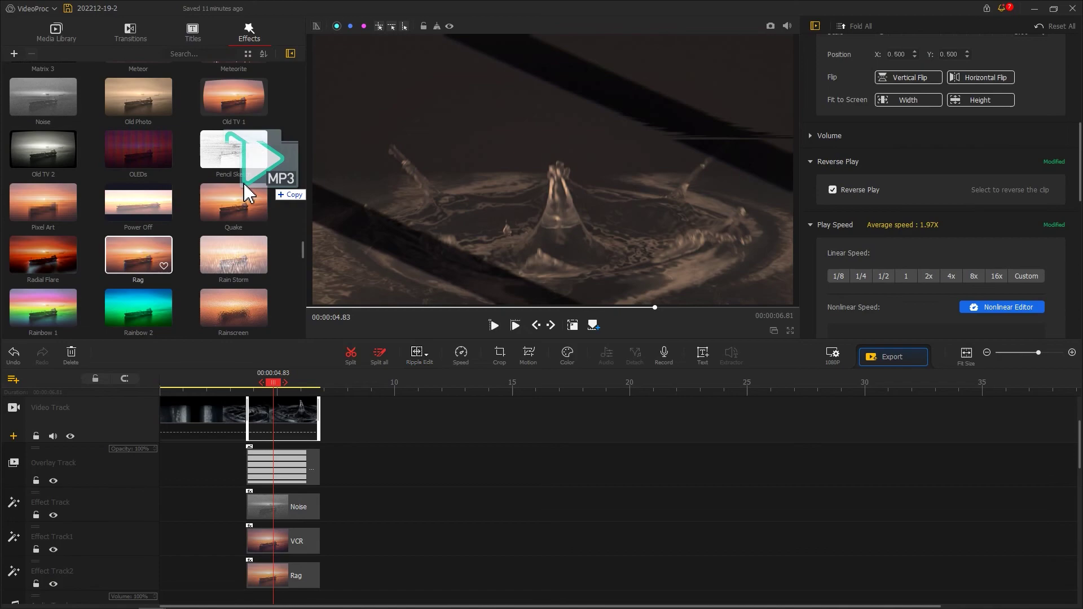
Import the rev MP3 into the Media Library and place it on the Audio Track
drag(742, 217, 229, 194)
drag(150, 248, 315, 532)
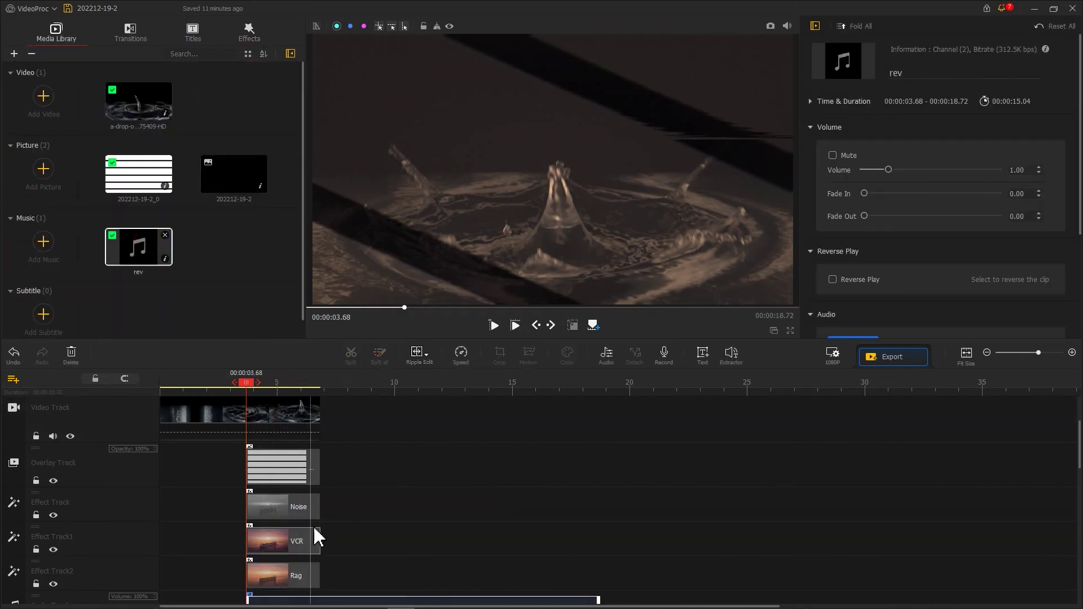